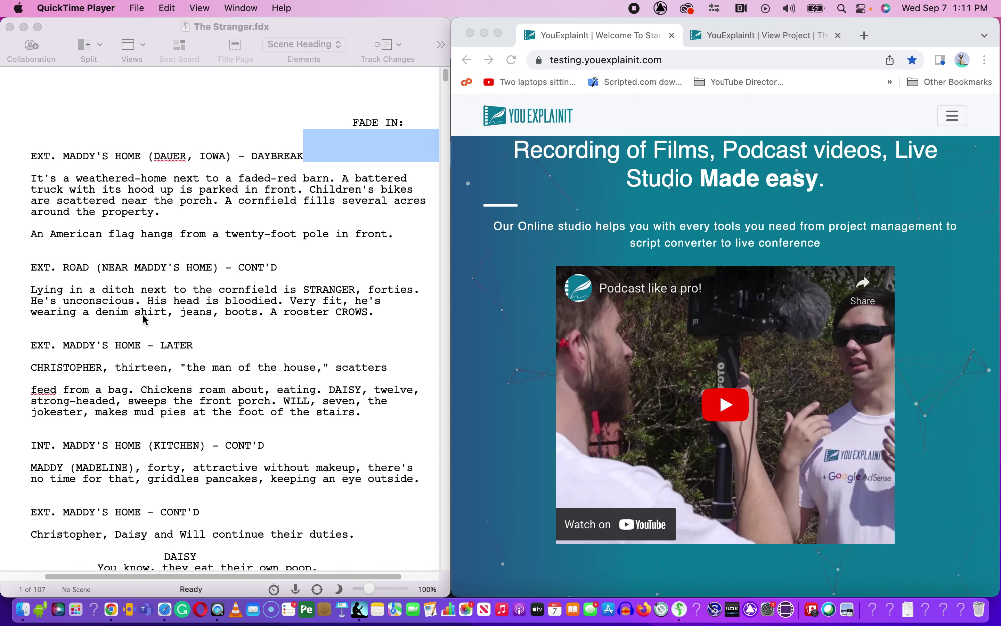
pyautogui.scroll(-12, 143, 316)
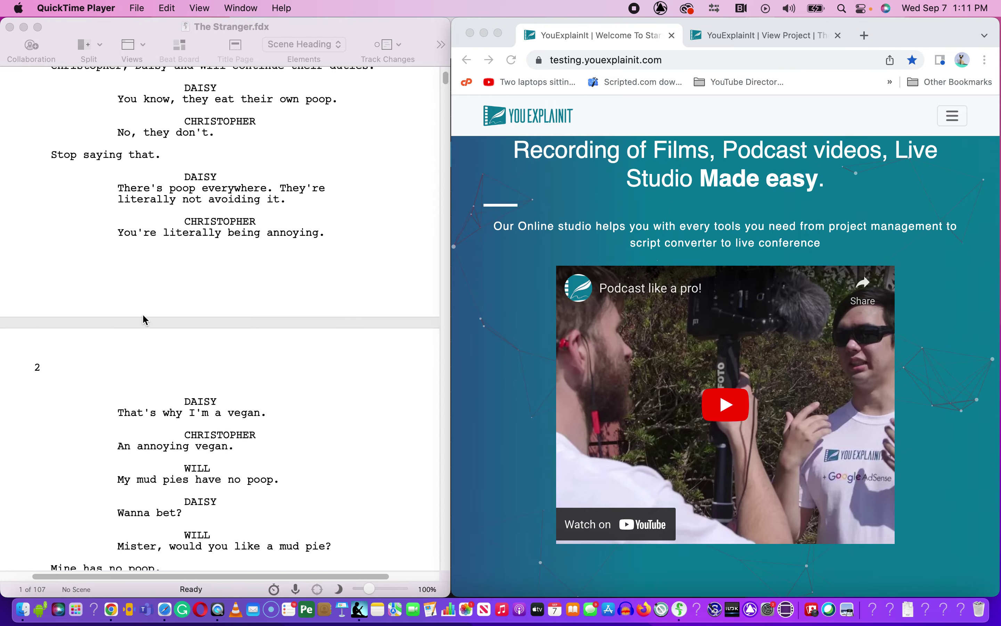
pyautogui.scroll(12, 143, 315)
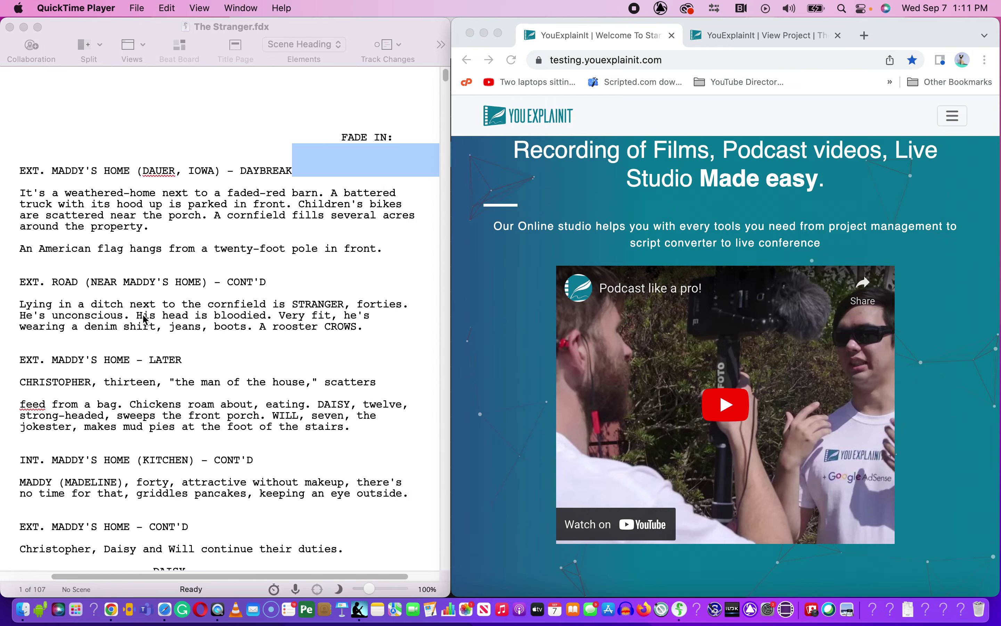
pyautogui.scroll(1, 145, 318)
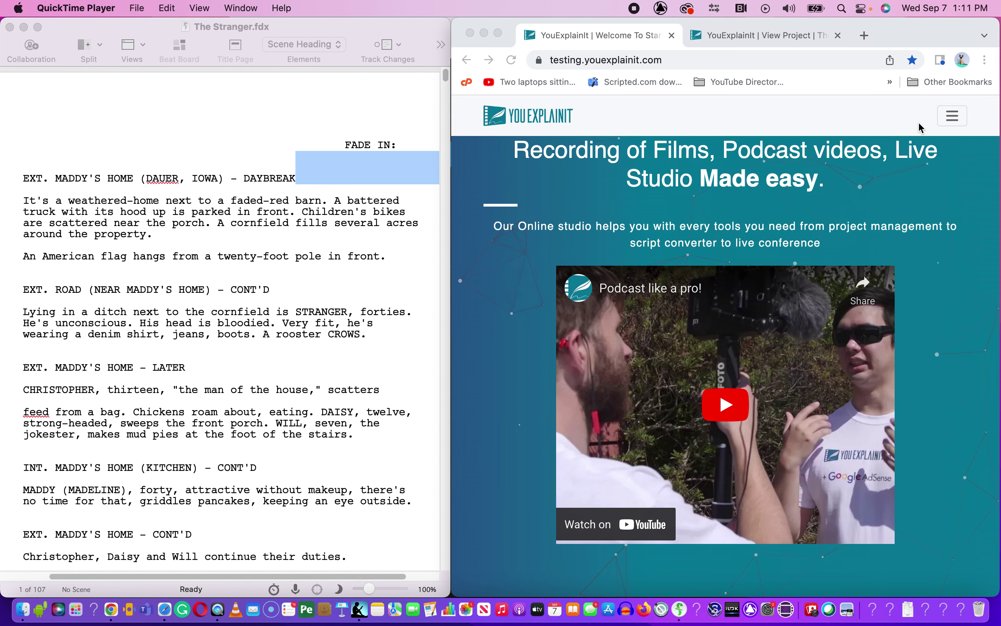
# Log in to the YouExplainIt account with the prefilled credentials.
pyautogui.click(951, 120)
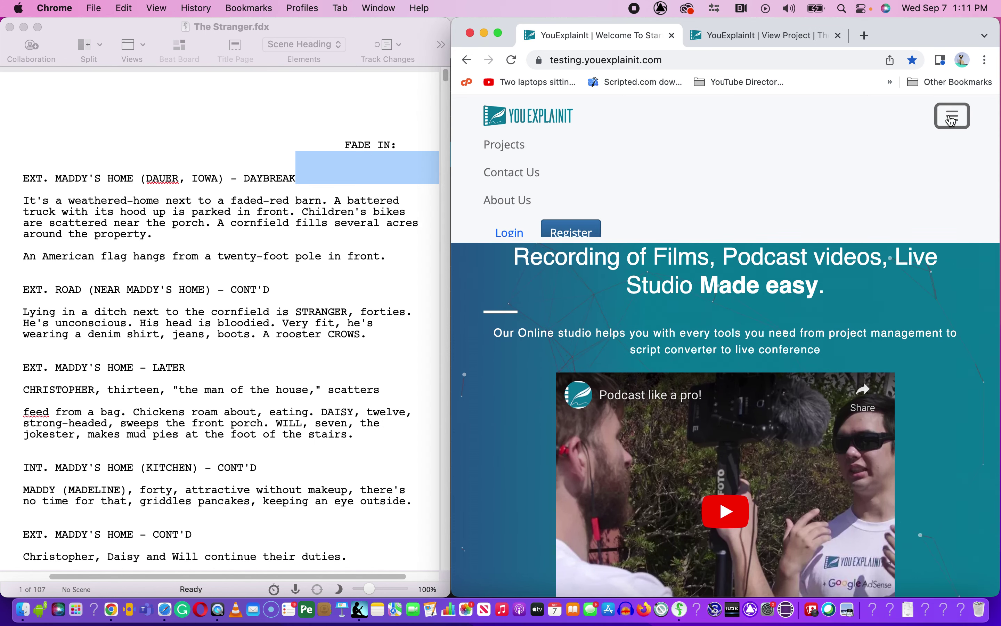
pyautogui.click(515, 238)
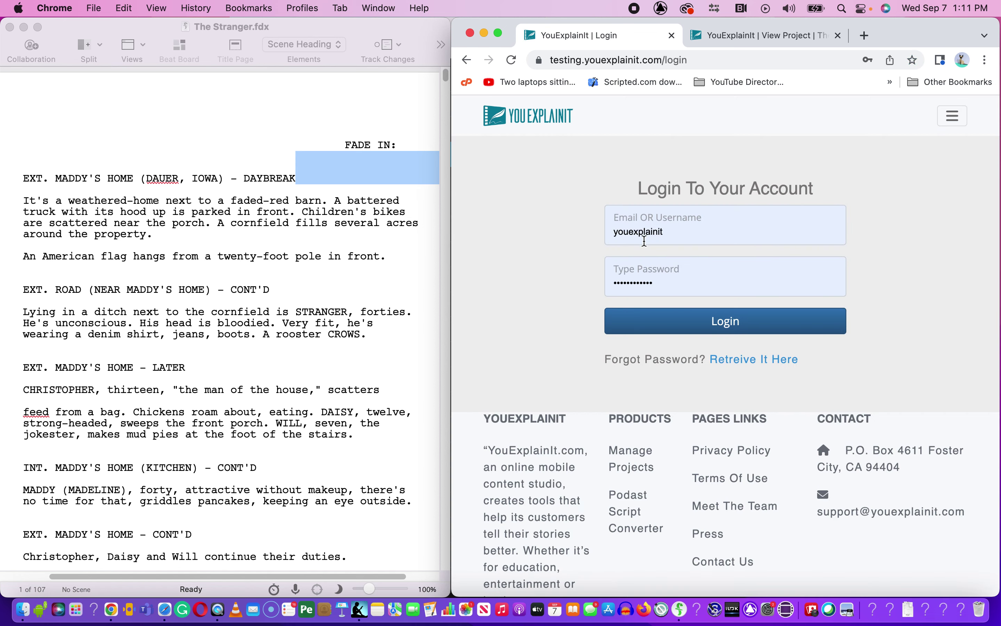
pyautogui.click(655, 328)
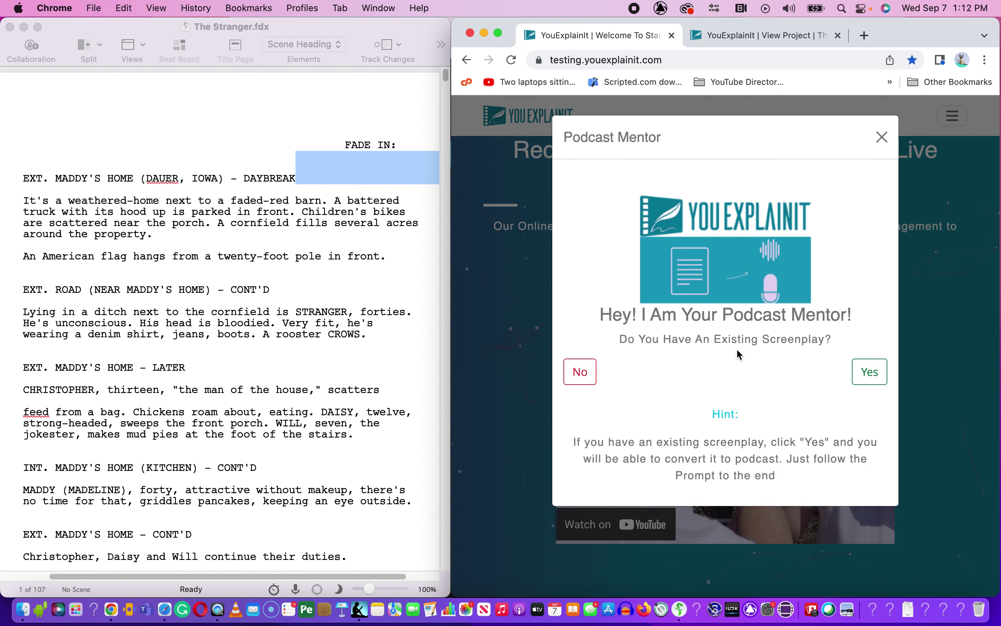
# Tell the Podcast Mentor to convert an existing screenplay into a podcast and upload The Stranger.fdx as the script.
pyautogui.click(864, 374)
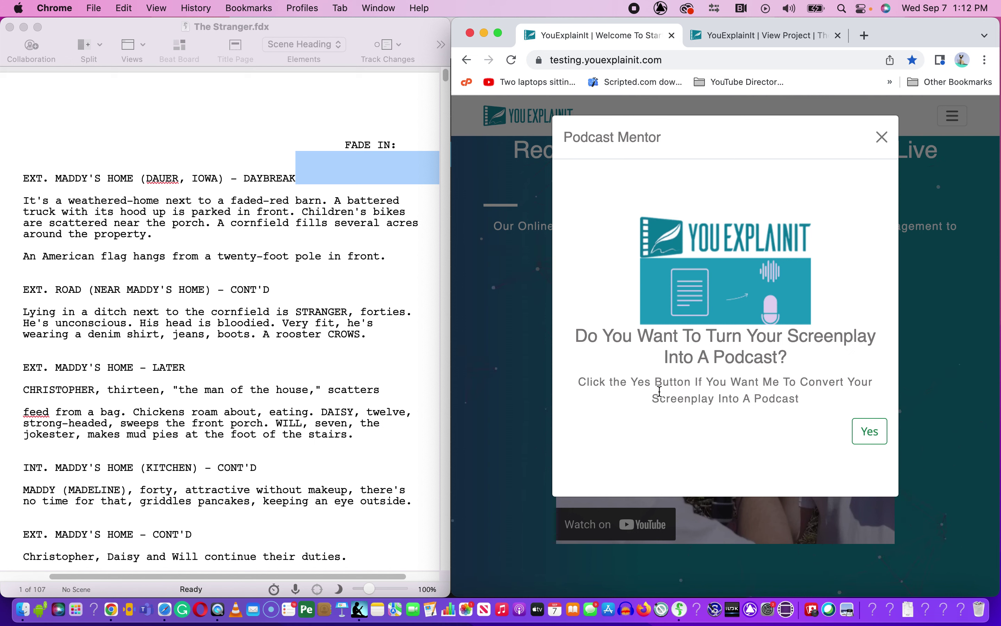
pyautogui.click(866, 431)
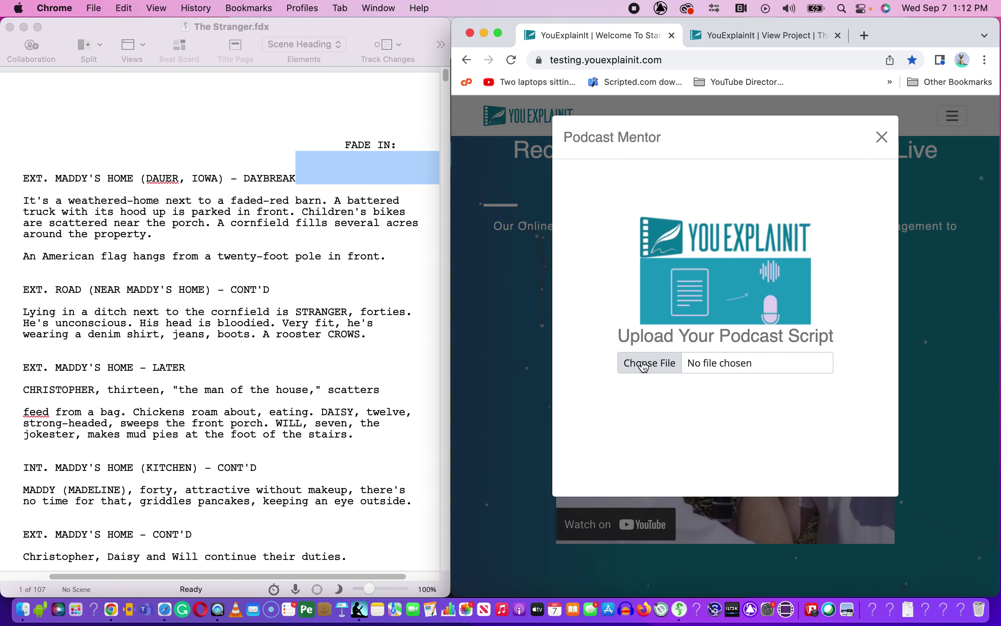
pyautogui.click(646, 367)
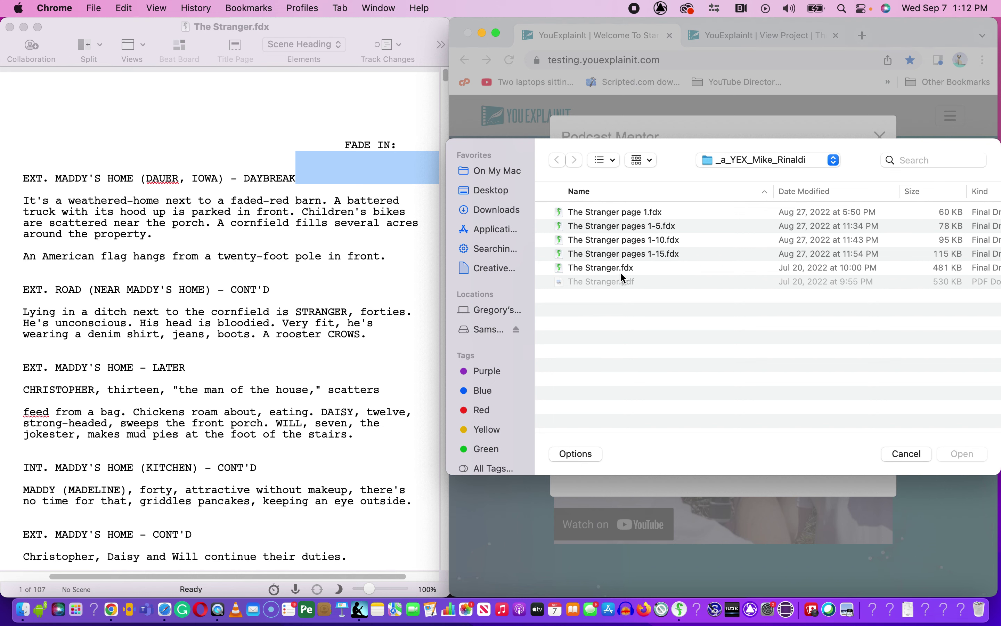
pyautogui.click(624, 269)
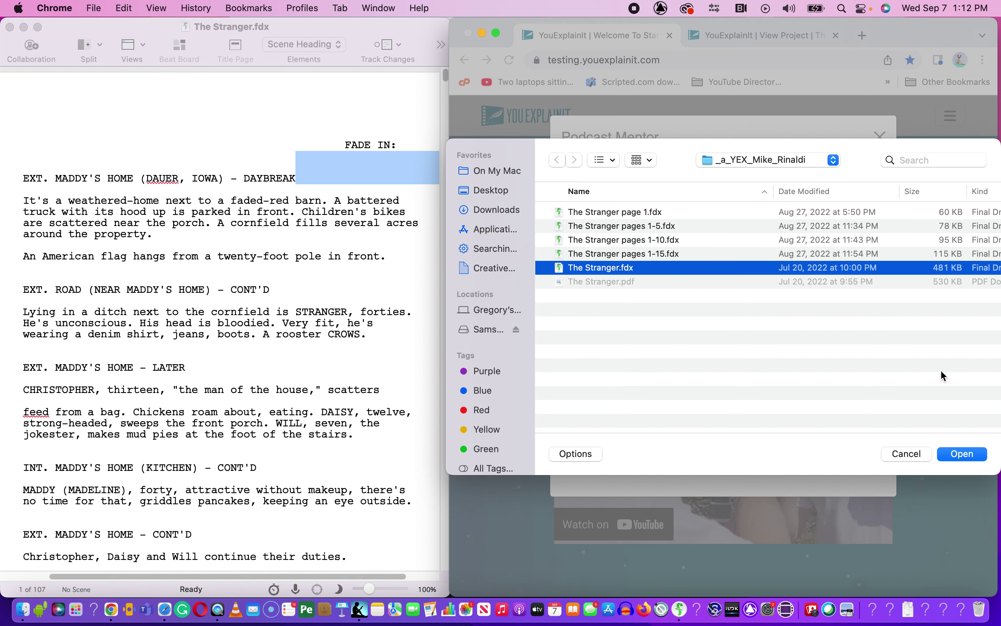
pyautogui.click(963, 454)
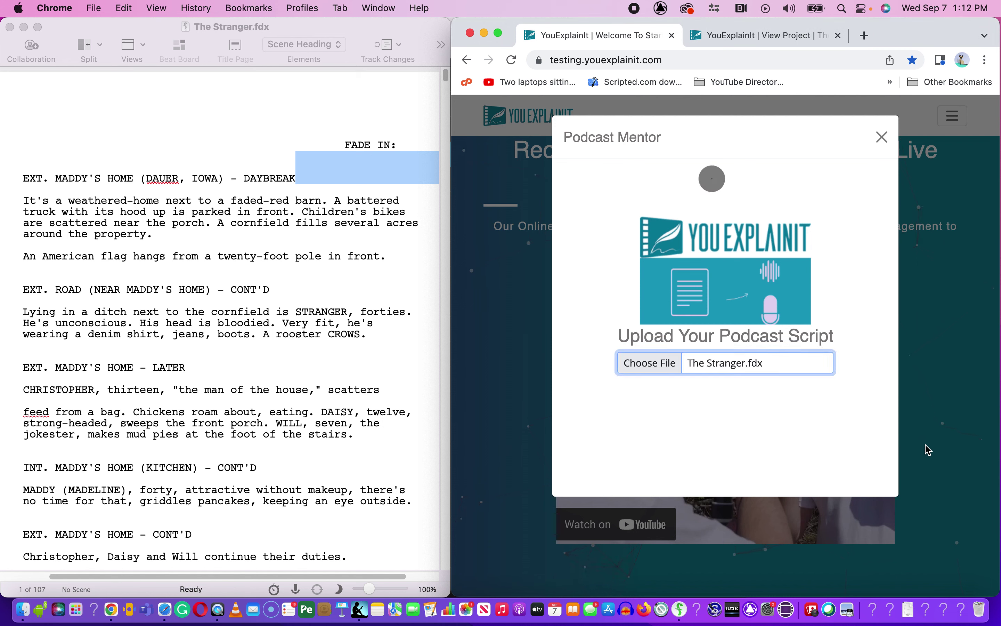
# Name the project The Stranger and enter The Stranger as its description.
pyautogui.click(603, 365)
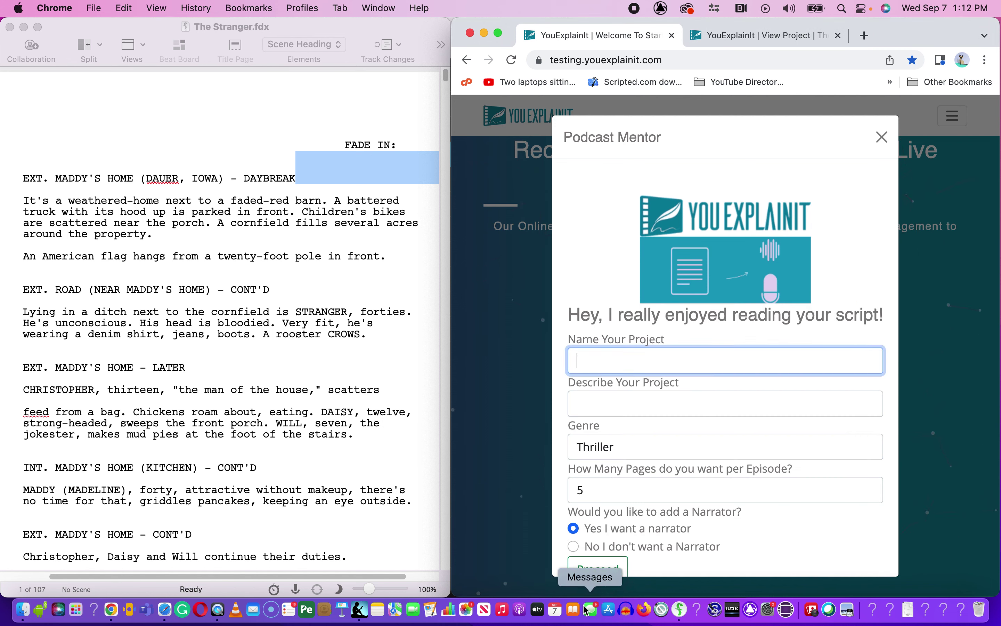
pyautogui.write('The Stranger')
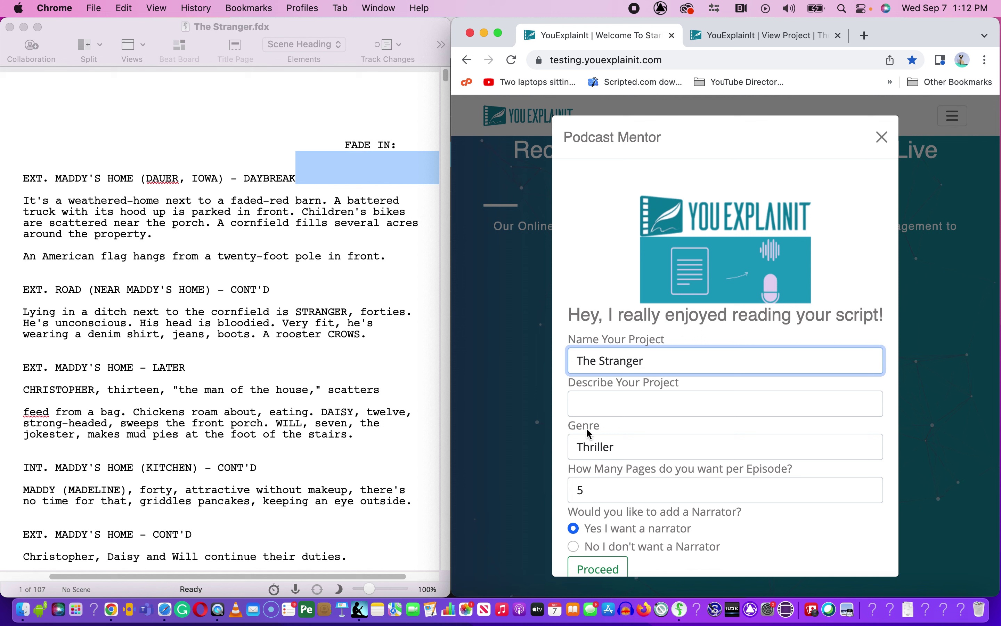
pyautogui.click(593, 407)
pyautogui.write('The Stranger')
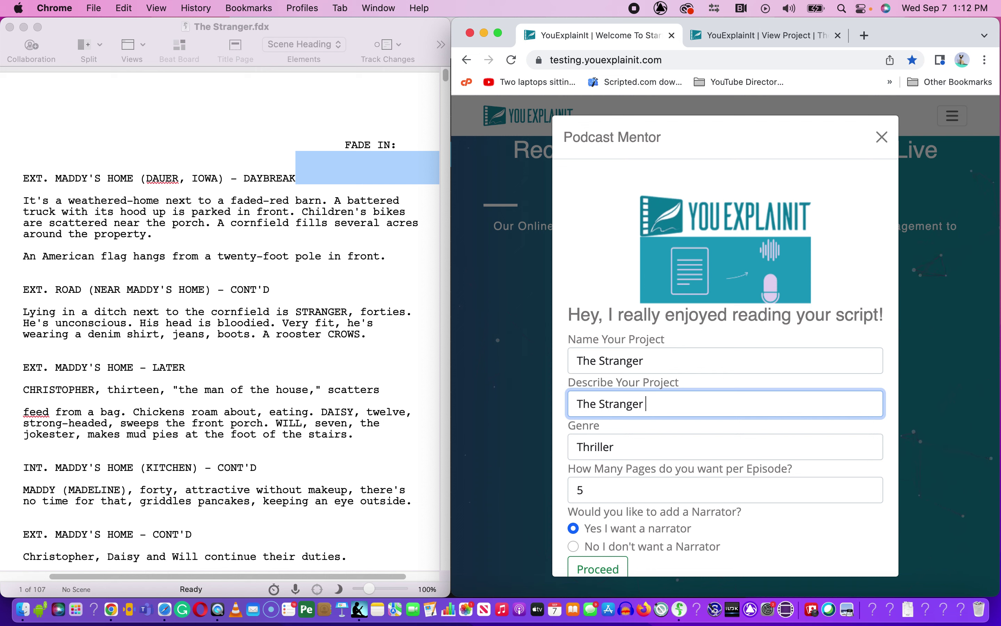
# Set the project's genre to Drama and the episode length to 10 pages.
pyautogui.click(598, 445)
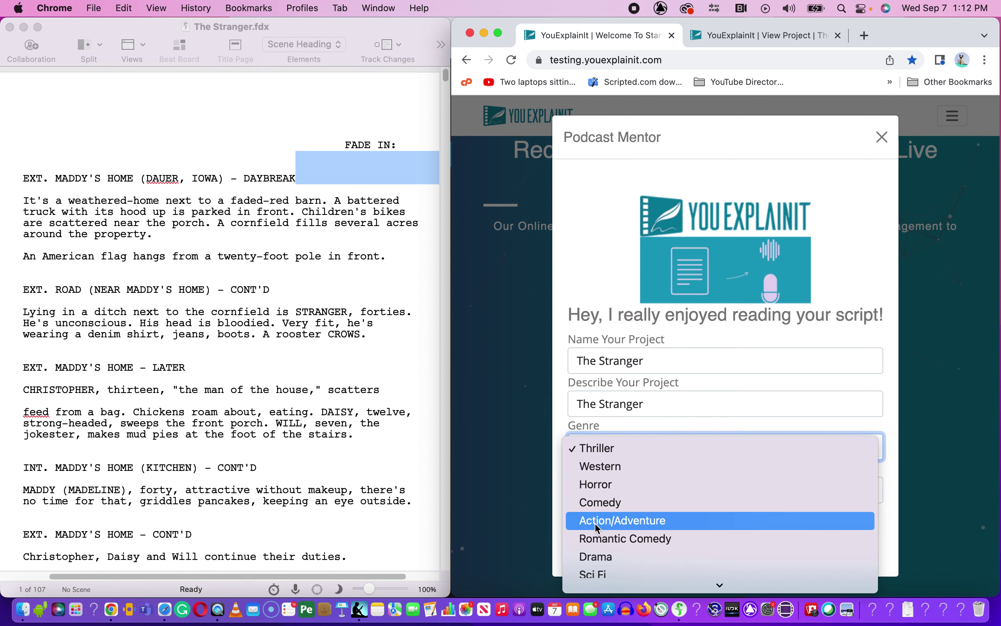
pyautogui.click(596, 557)
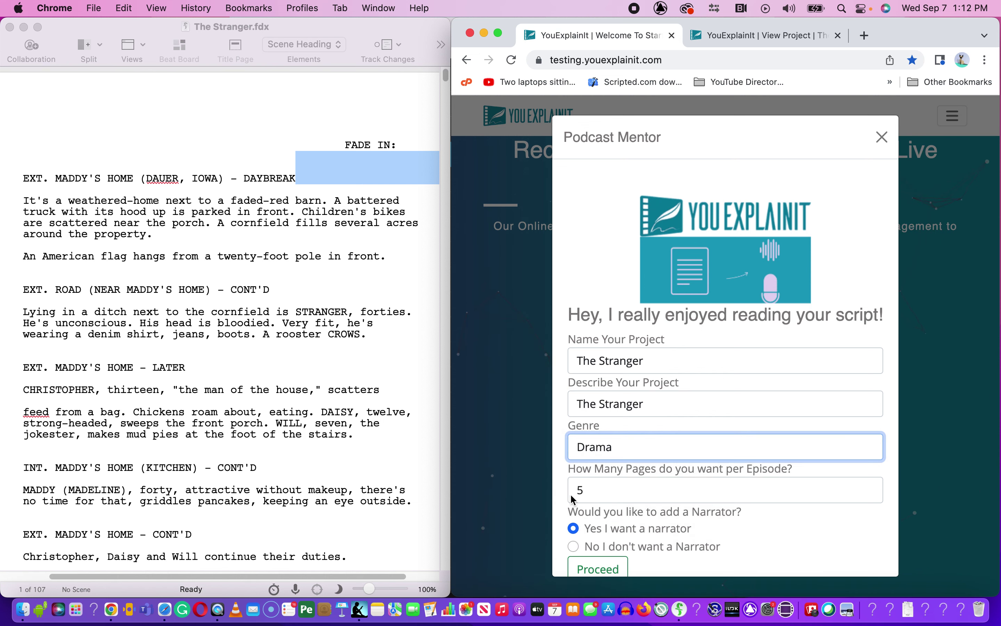
pyautogui.click(592, 492)
pyautogui.click(590, 509)
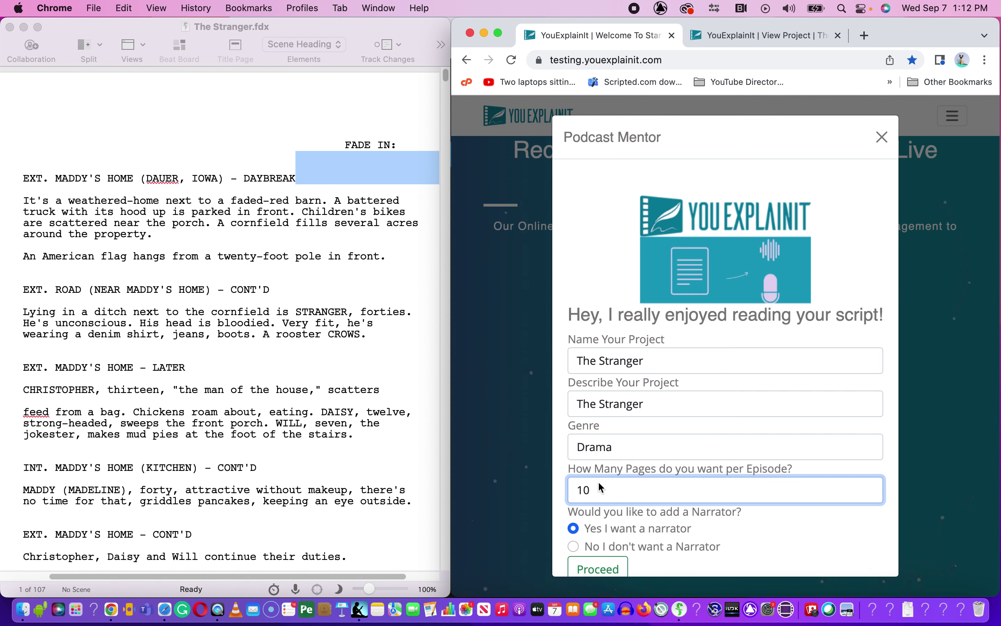
# Submit the project details with the narrator included, and create the project after showing the radio drama explanation.
pyautogui.scroll(-1, 599, 483)
pyautogui.scroll(-2, 592, 492)
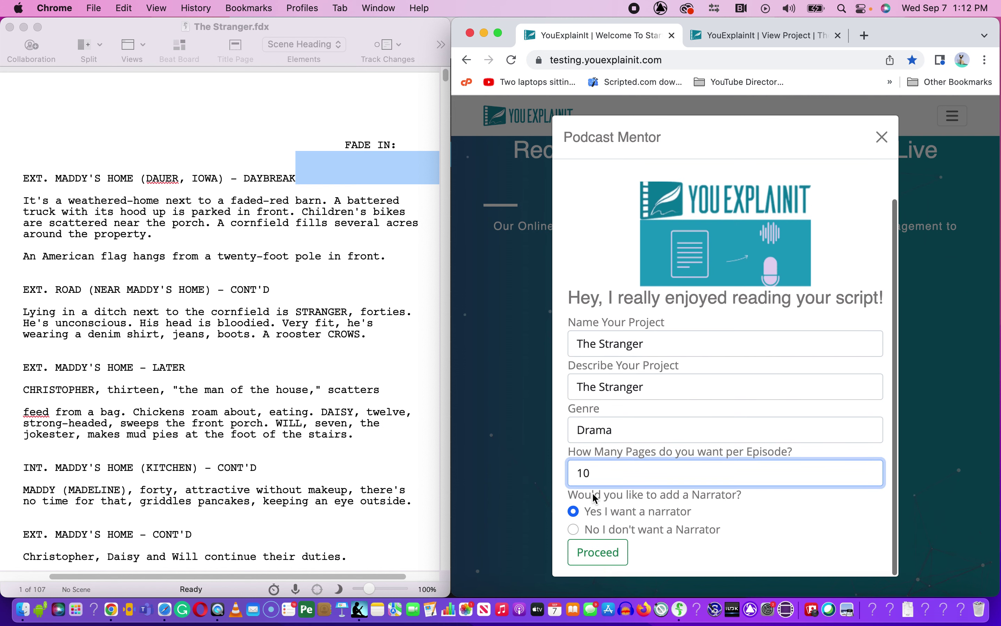
pyautogui.click(588, 554)
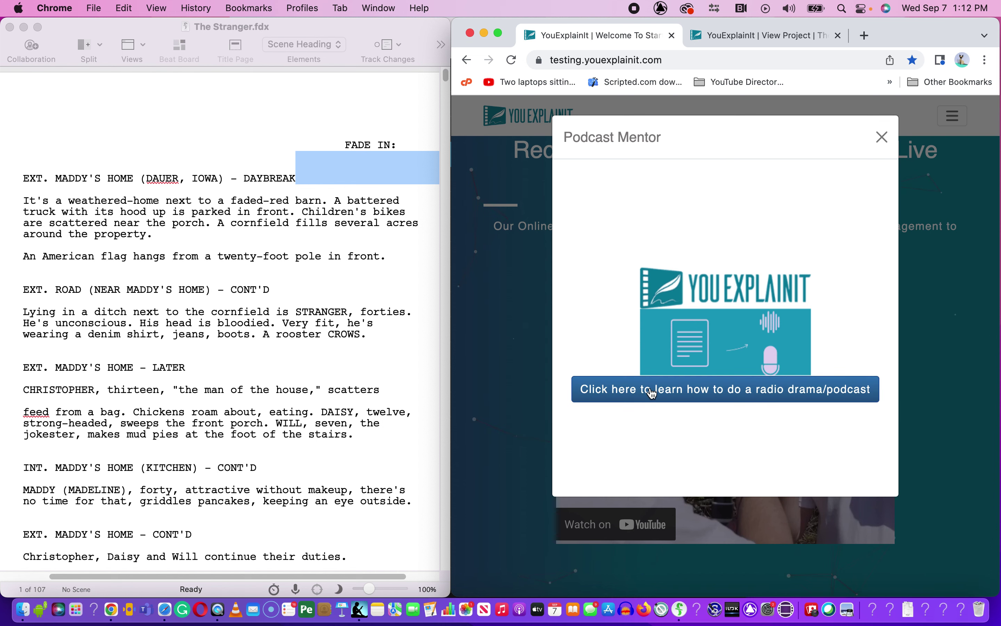
pyautogui.click(710, 397)
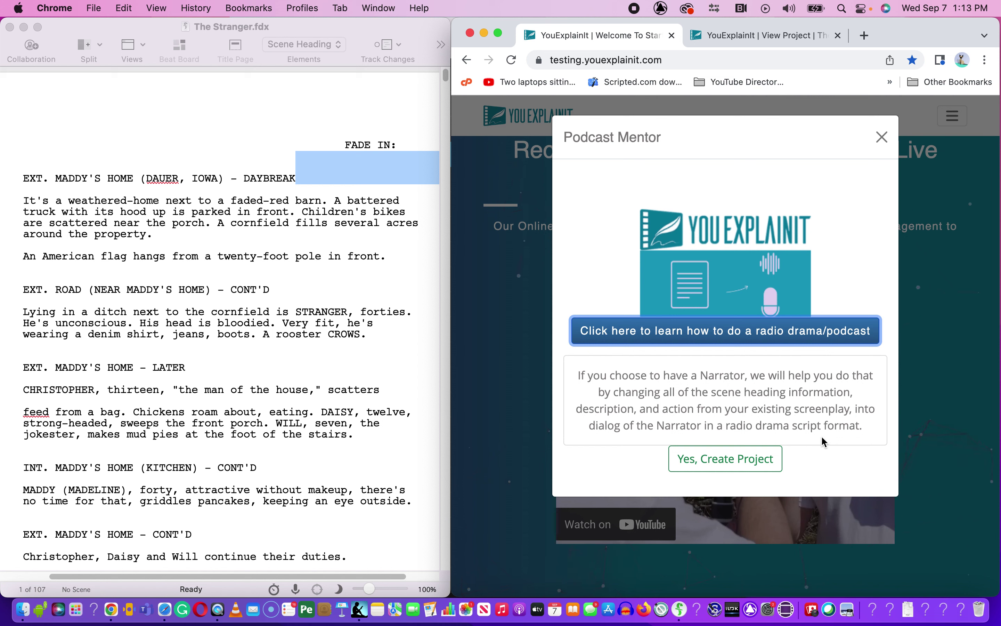
pyautogui.click(701, 469)
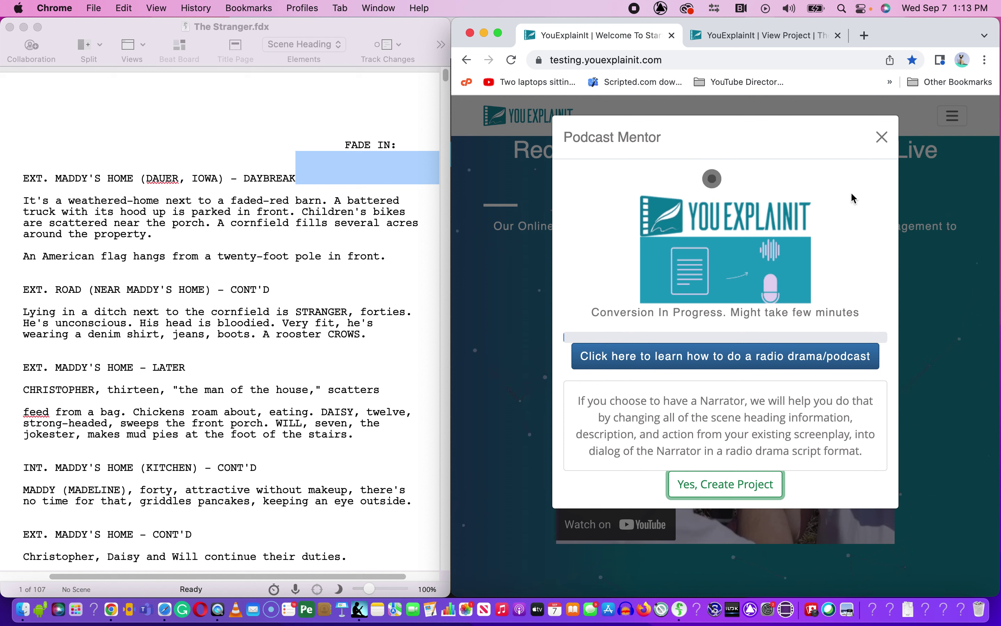
# Switch to the converted The Stranger project in a full-screen window and examine the epi1 script and the list of episodes.
pyautogui.click(795, 38)
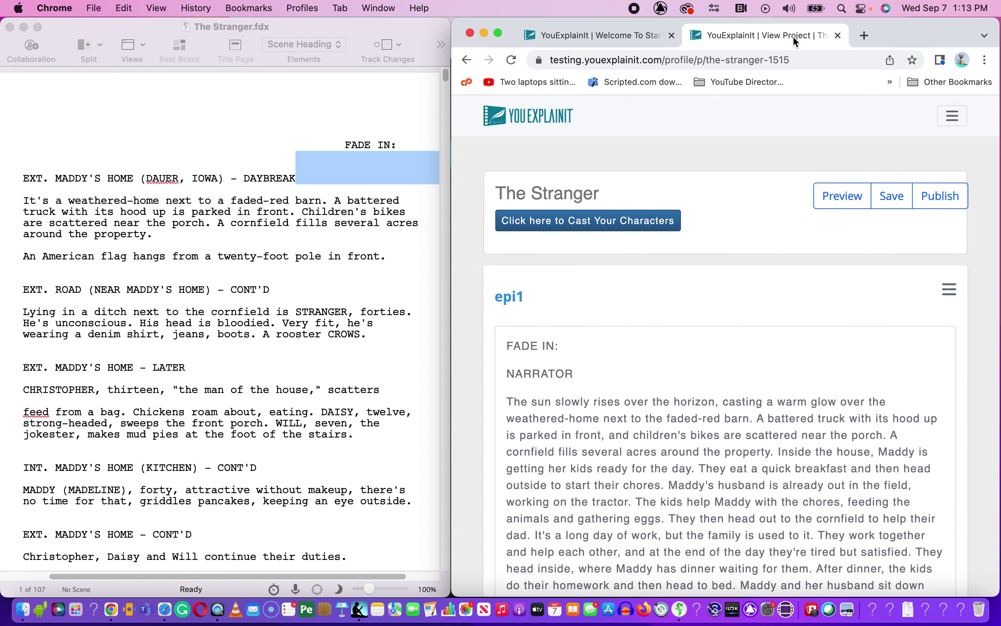
pyautogui.scroll(-3, 551, 381)
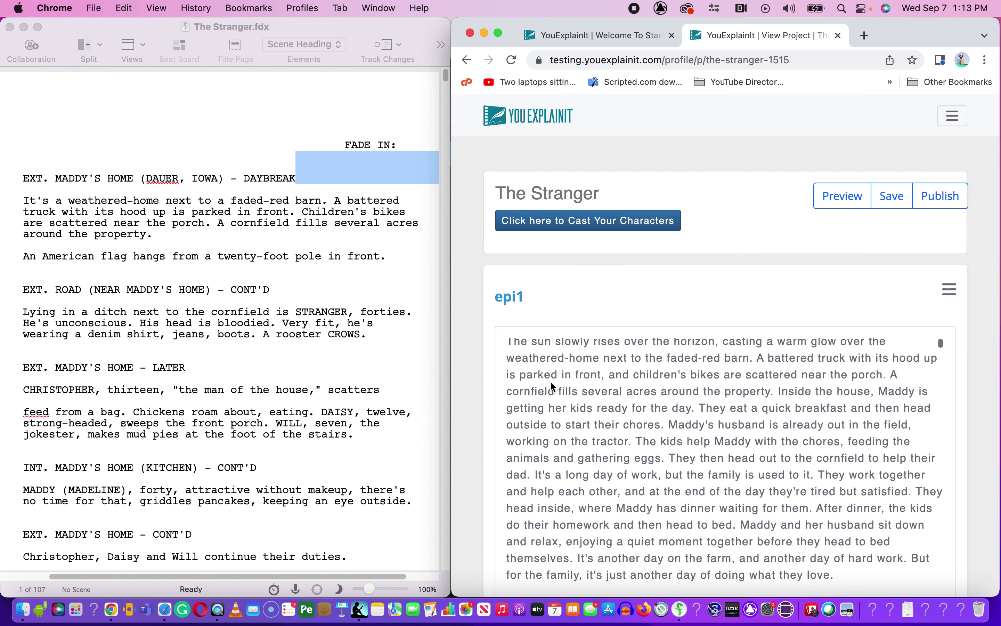
pyautogui.scroll(2, 551, 381)
pyautogui.click(499, 36)
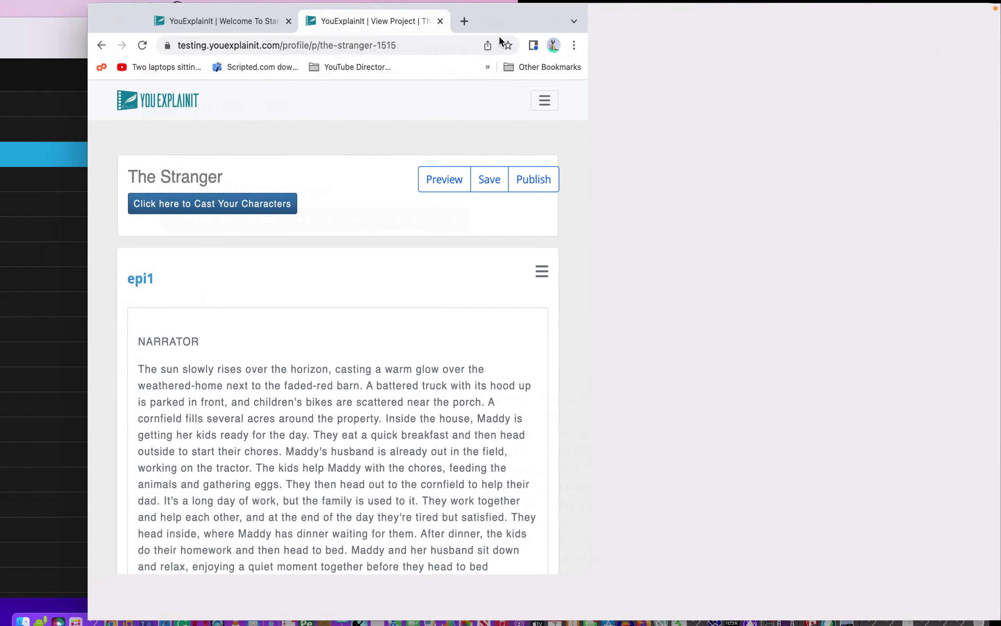
pyautogui.scroll(-6, 231, 326)
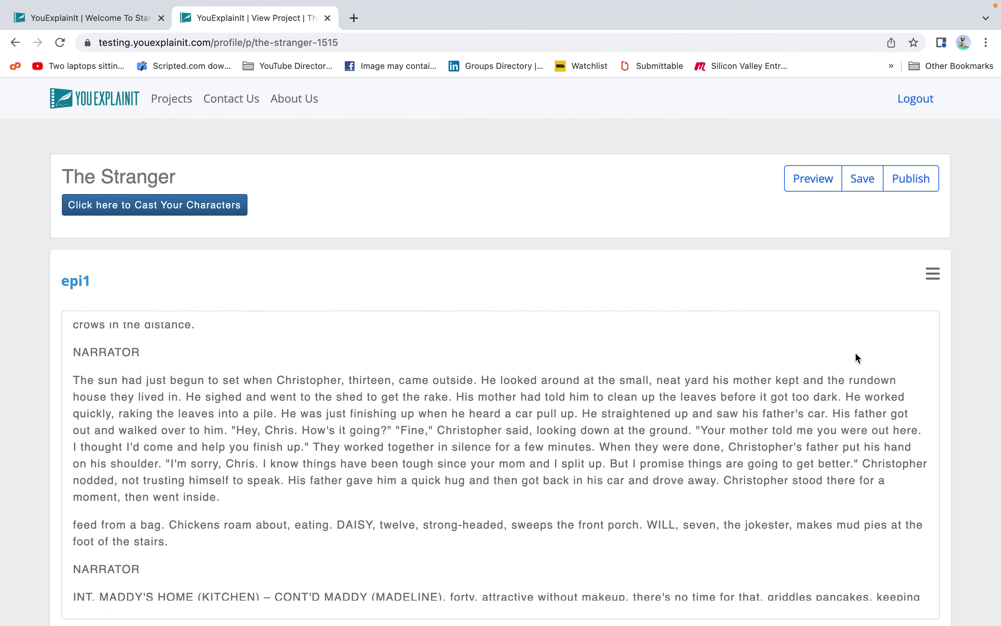
pyautogui.scroll(-10, 856, 356)
pyautogui.scroll(-5, 859, 358)
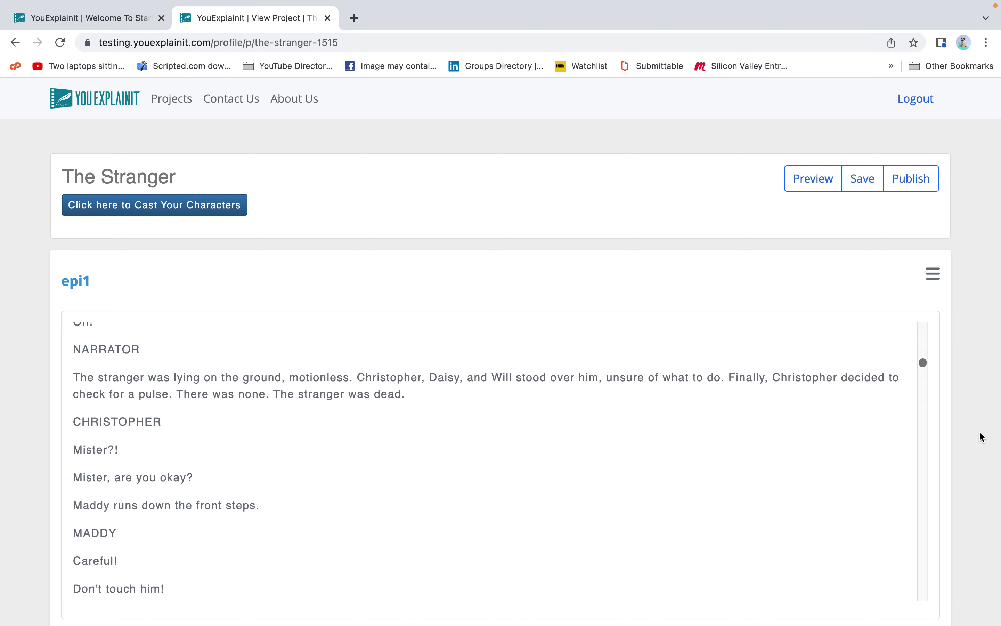
pyautogui.scroll(-9, 979, 438)
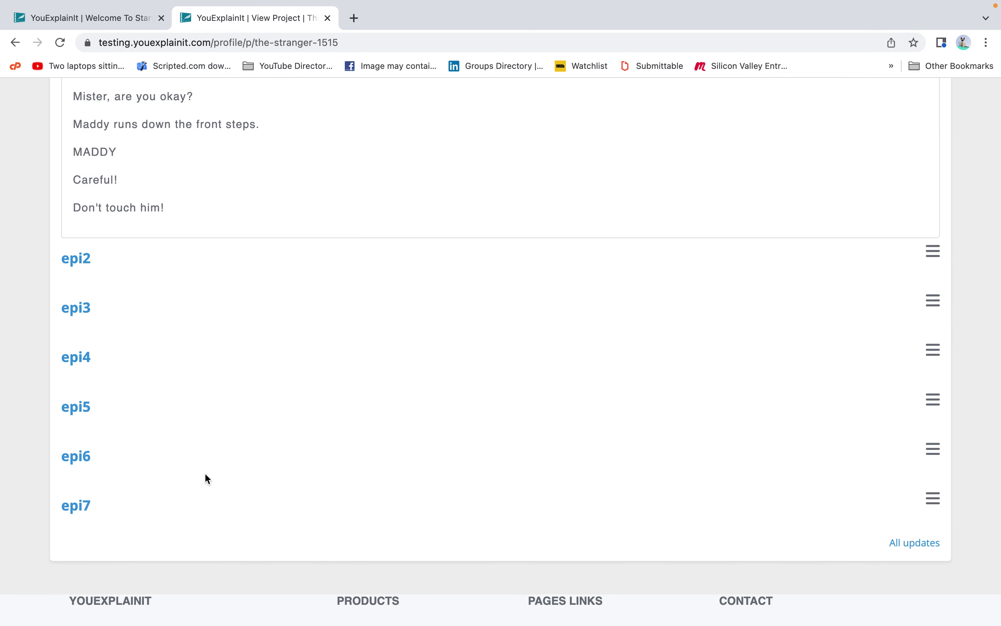
pyautogui.scroll(15, 139, 480)
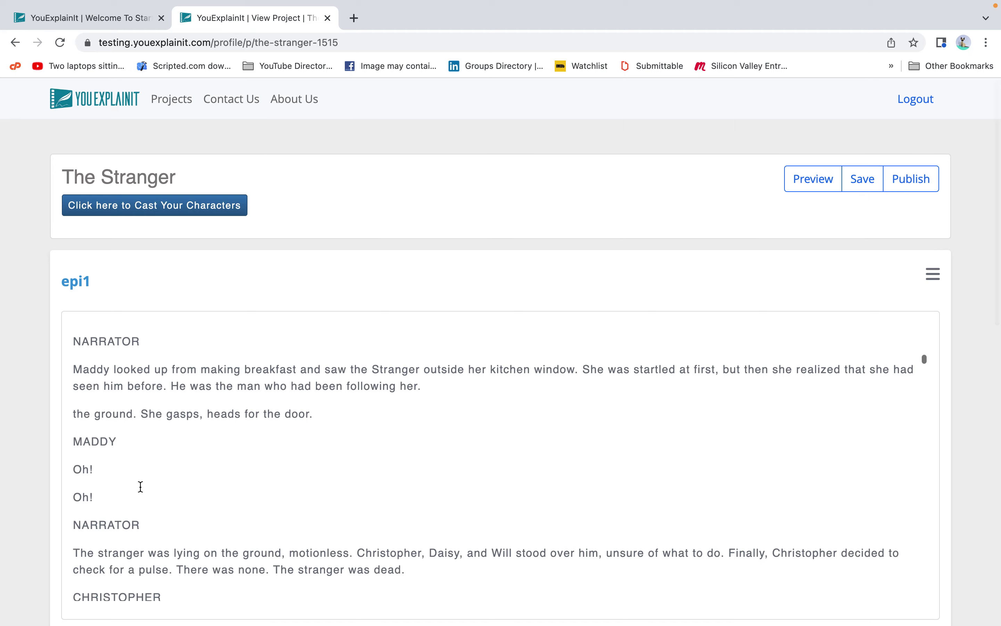
pyautogui.scroll(10, 141, 489)
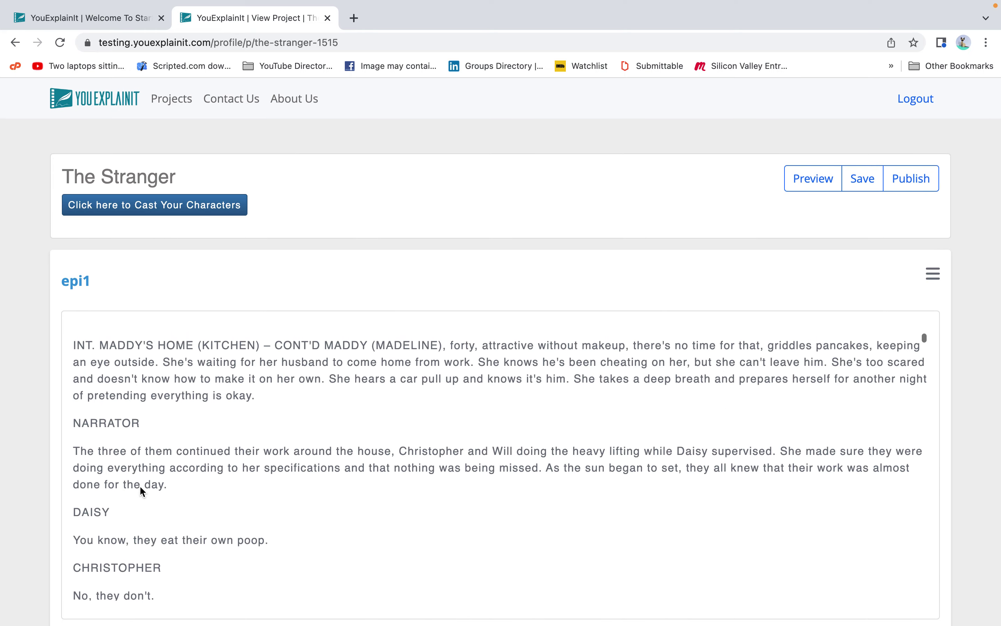
pyautogui.scroll(10, 141, 487)
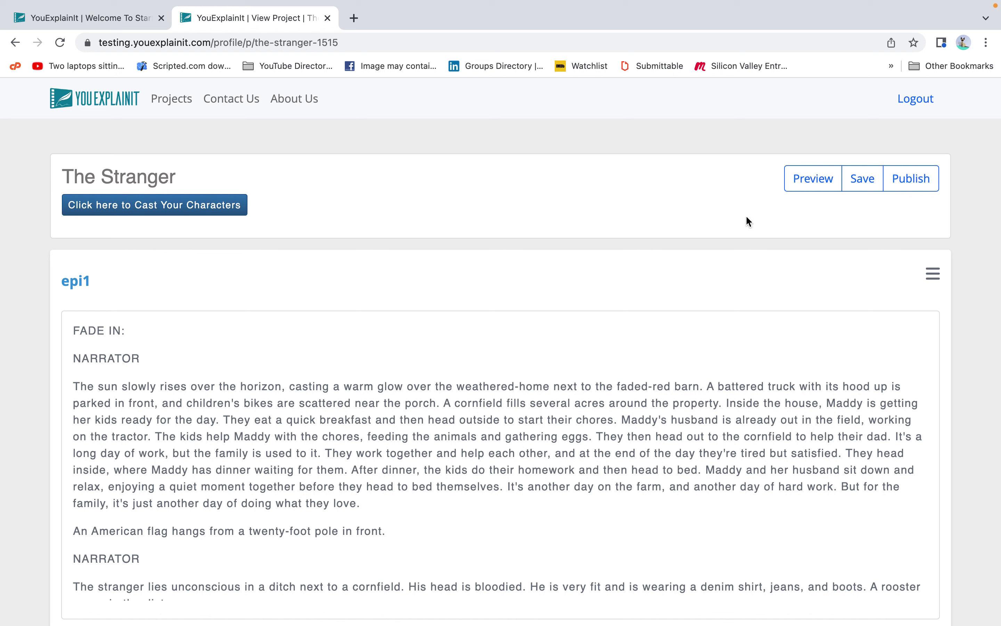
# In epi1's text-to-audio conversion, choose the United States accent with voice en-US-Standard-B and test the voice.
pyautogui.click(934, 274)
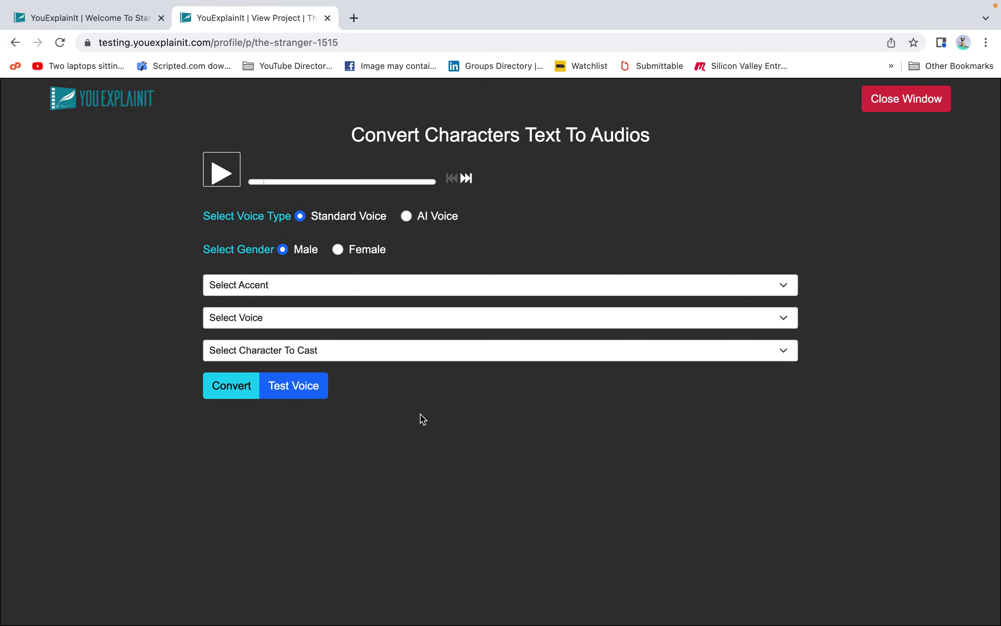
pyautogui.click(271, 285)
pyautogui.click(253, 349)
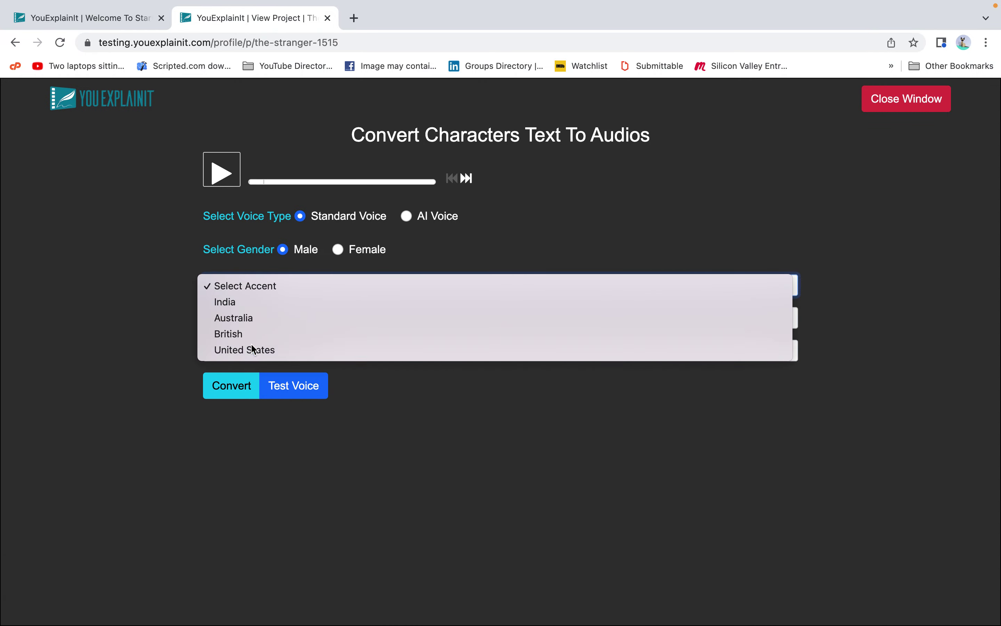
pyautogui.click(264, 317)
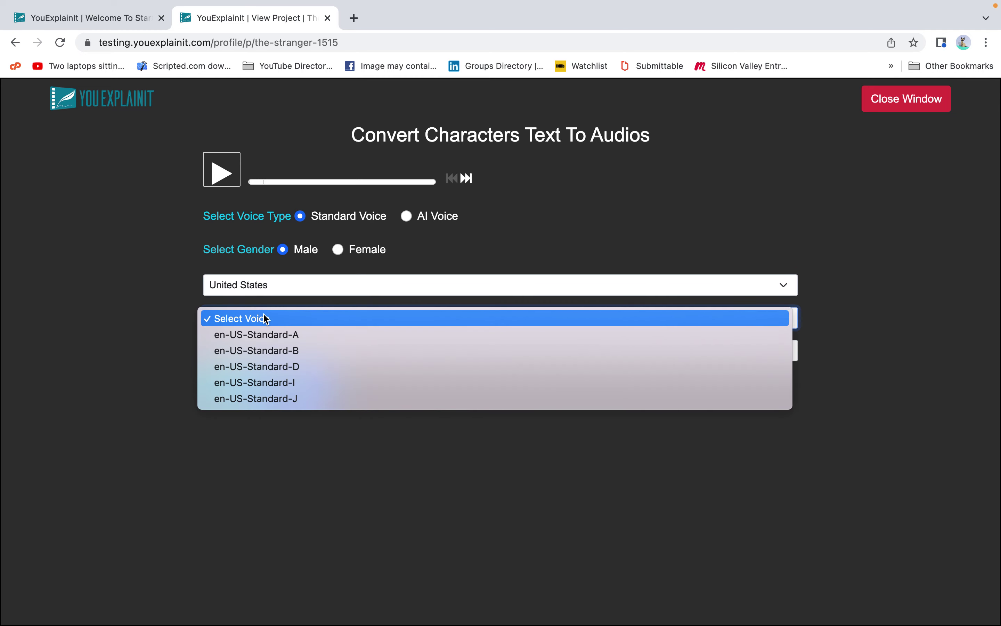
pyautogui.click(263, 351)
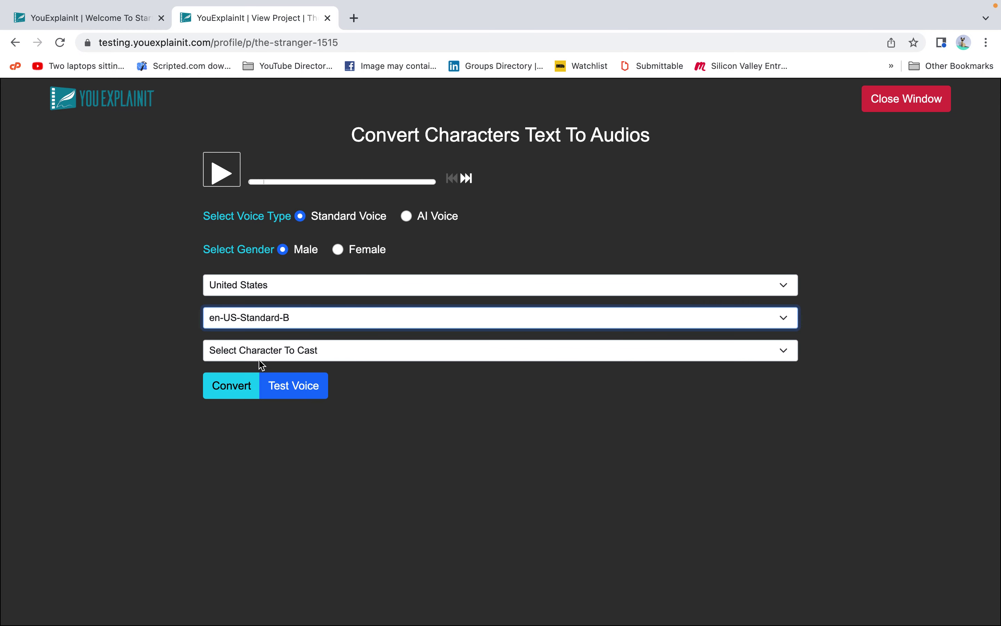
pyautogui.click(289, 387)
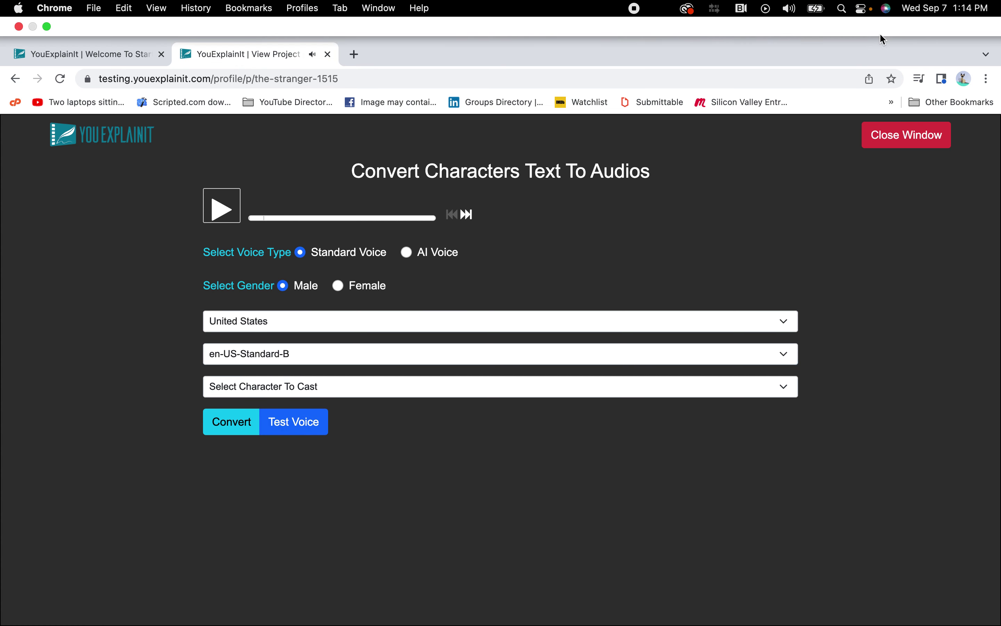
# Switch the computer's sound output to Internal Speakers, test the en-US-Standard-B voice again and raise the volume.
pyautogui.moveTo(881, 38)
pyautogui.click(861, 9)
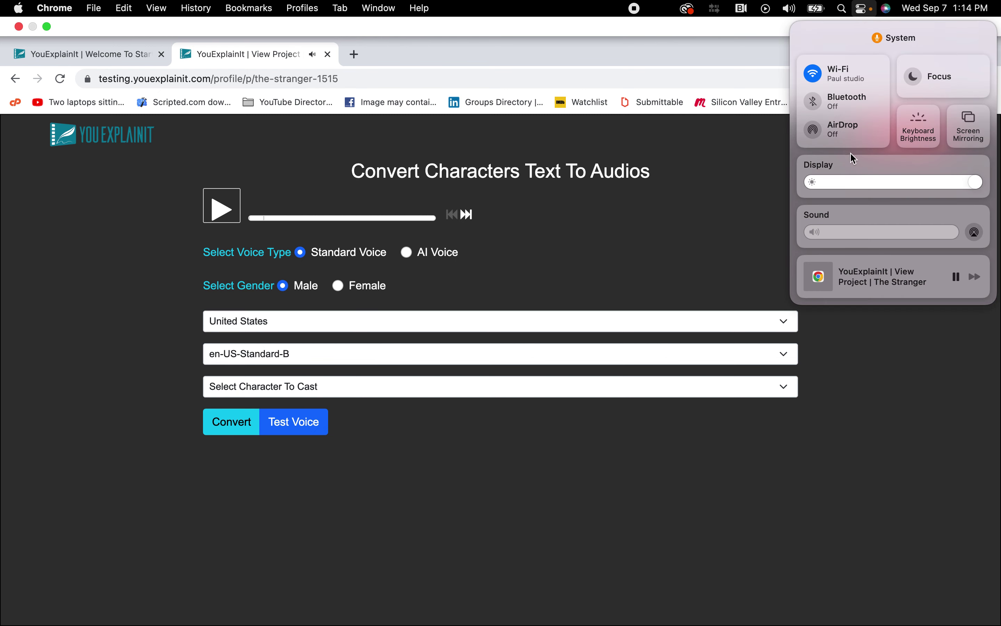
pyautogui.click(975, 230)
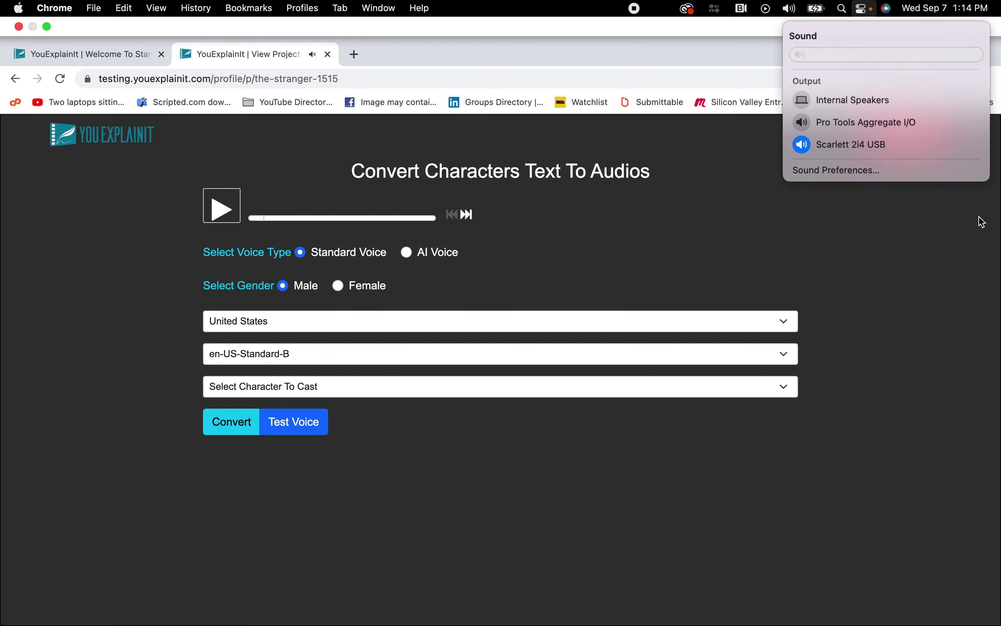
pyautogui.click(850, 104)
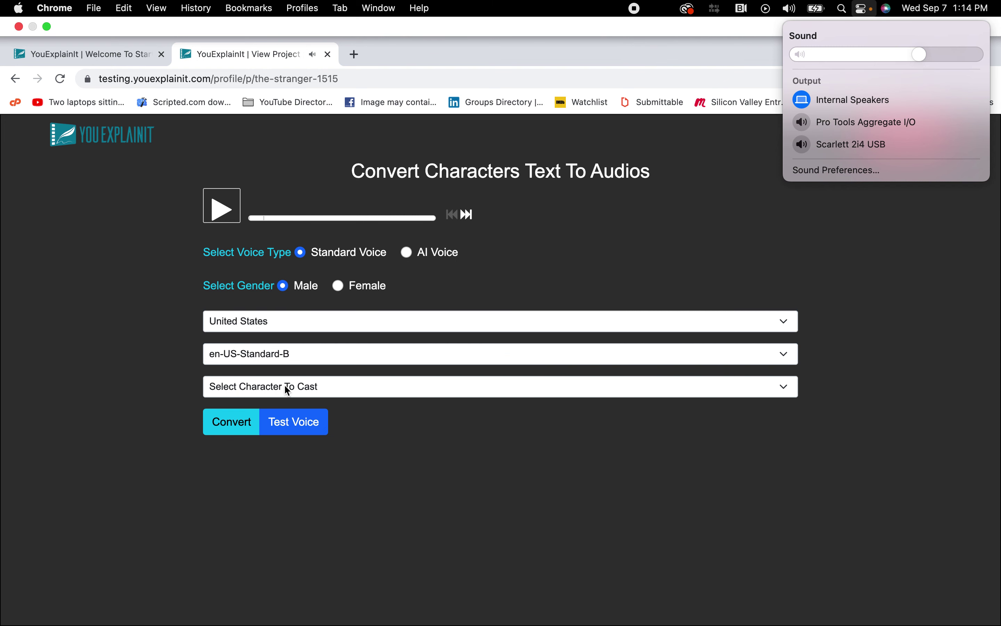
pyautogui.click(274, 424)
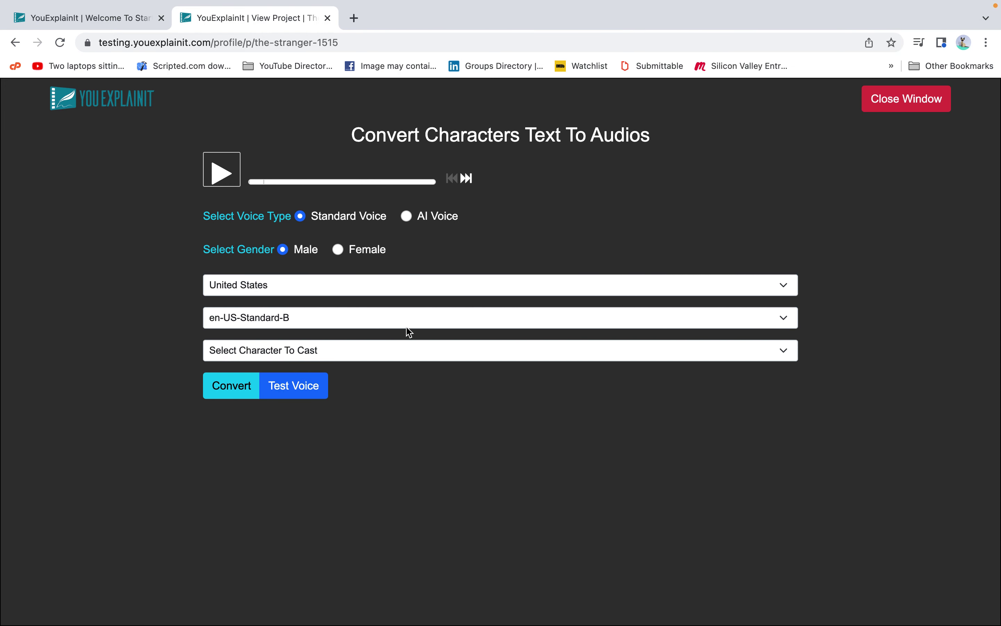
pyautogui.press('XF86AudioRaiseVolume')
# Check the available male United States voices, keep en-US-Standard-B and choose NARRATOR as the character to cast.
pyautogui.click(786, 325)
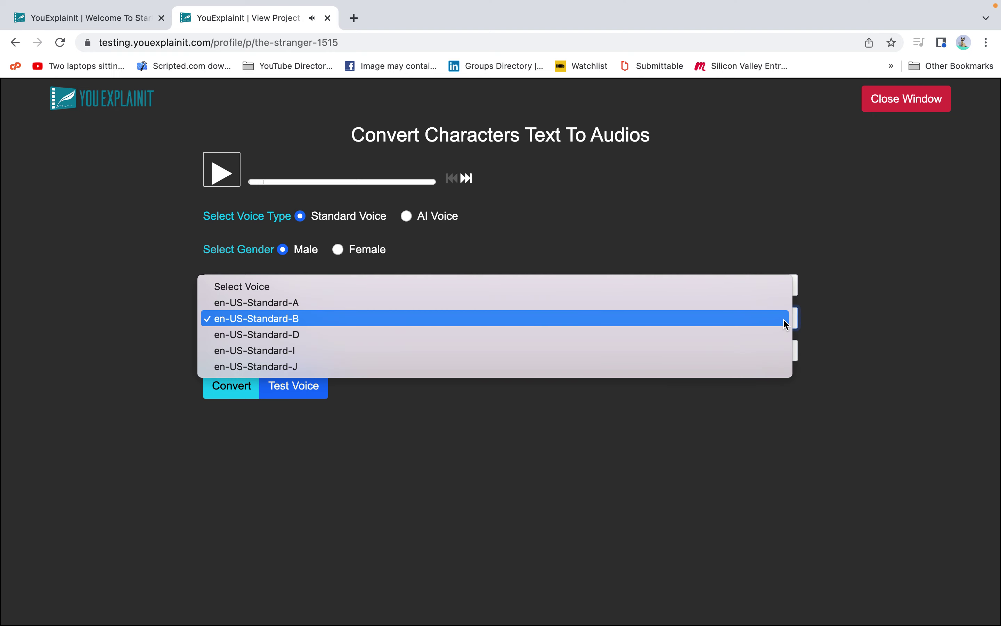
pyautogui.click(667, 244)
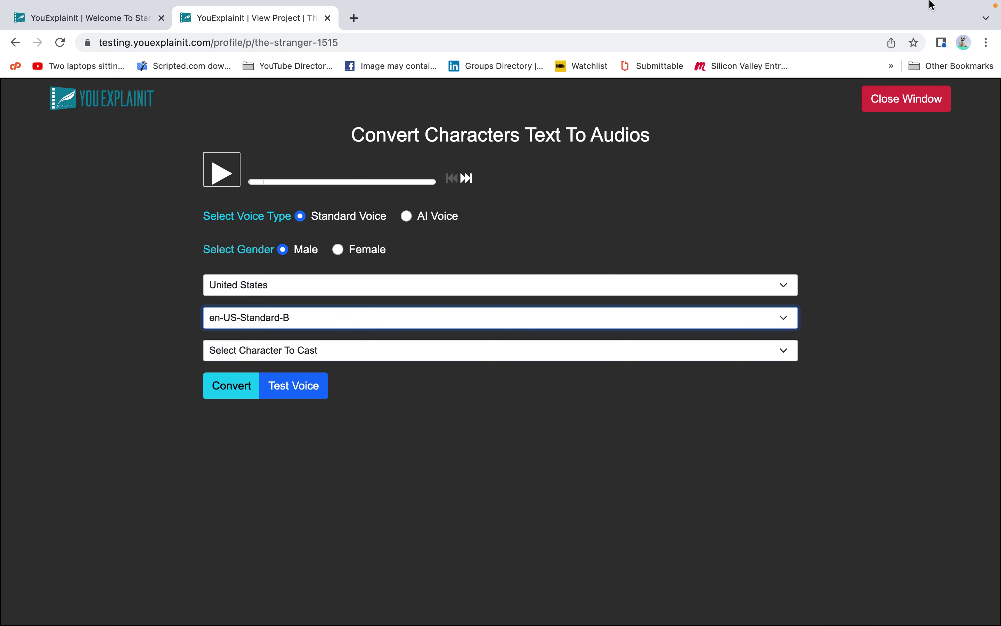
pyautogui.moveTo(933, 4)
pyautogui.click(326, 345)
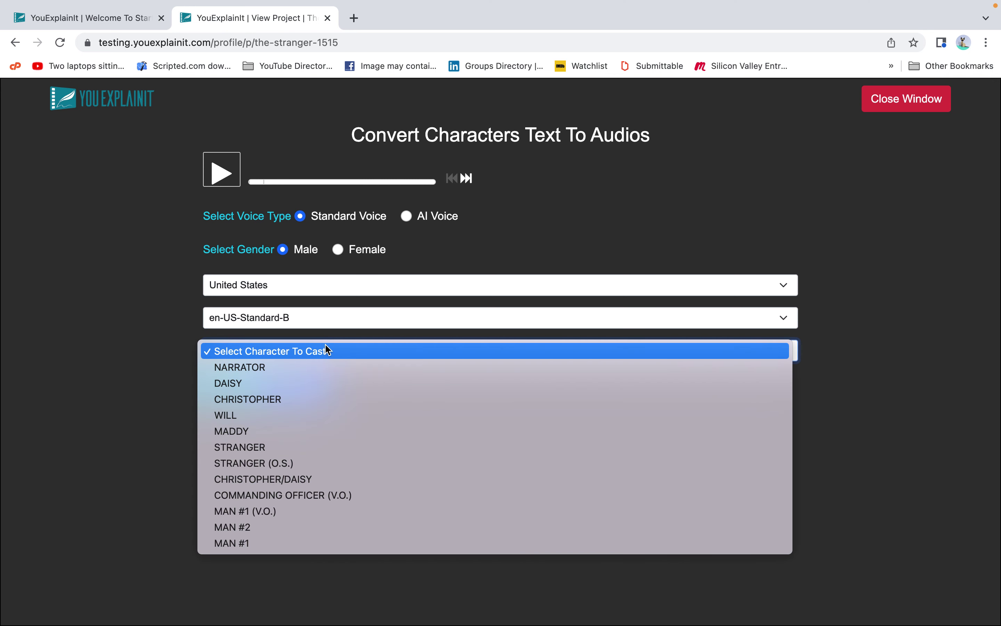
pyautogui.click(265, 368)
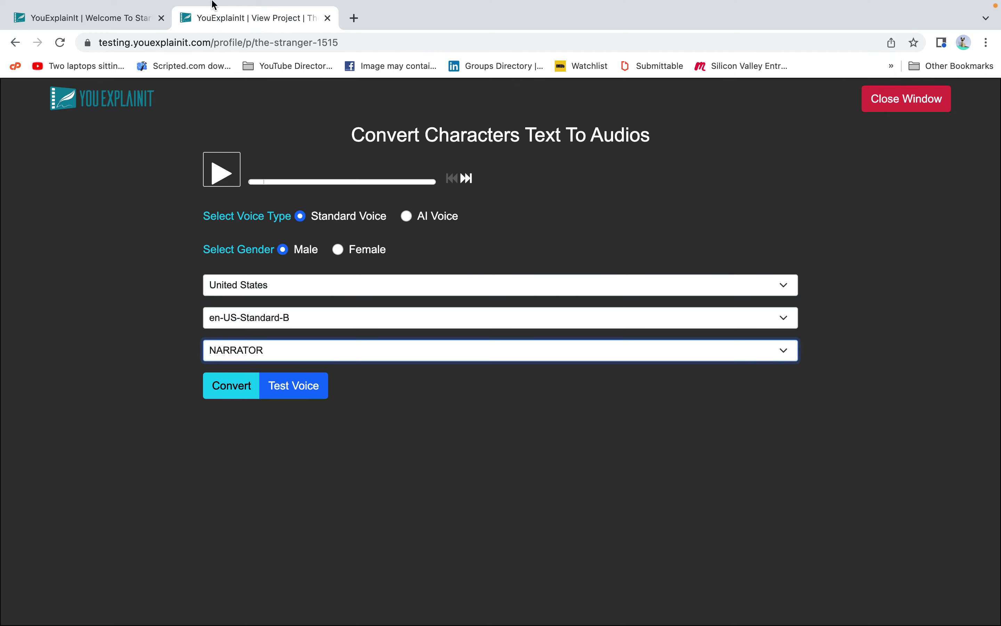
# Leave full-screen mode and close the audio conversion window to return to The Stranger project page beside the original screenplay.
pyautogui.moveTo(213, 3)
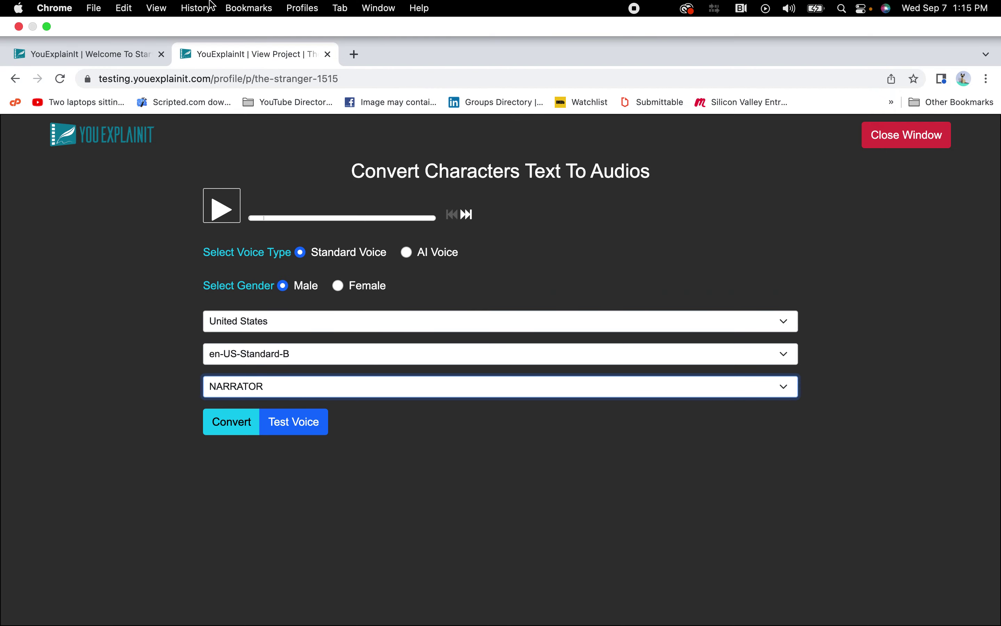
pyautogui.click(48, 27)
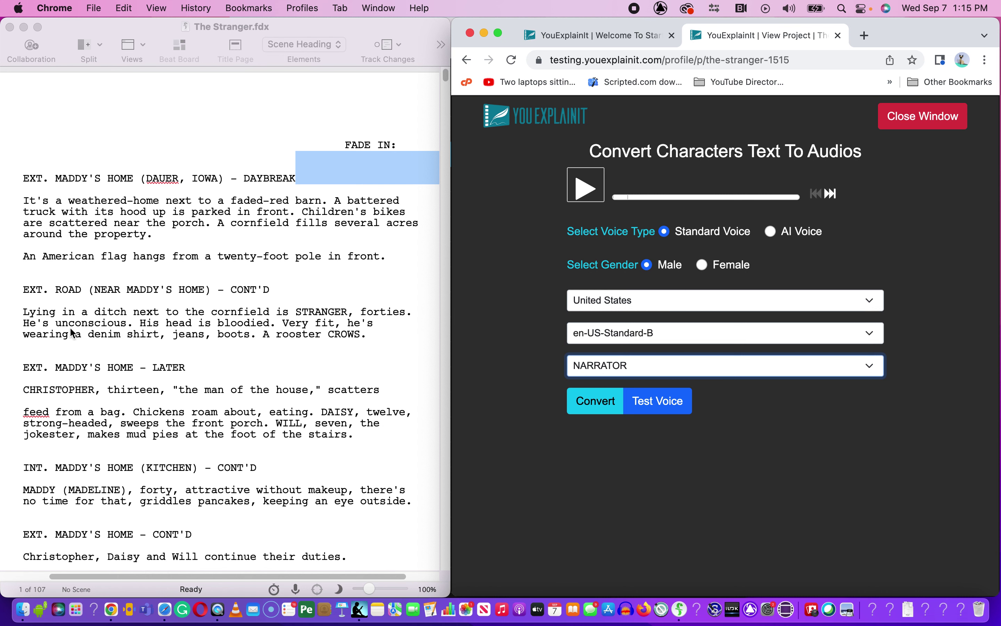
pyautogui.click(567, 33)
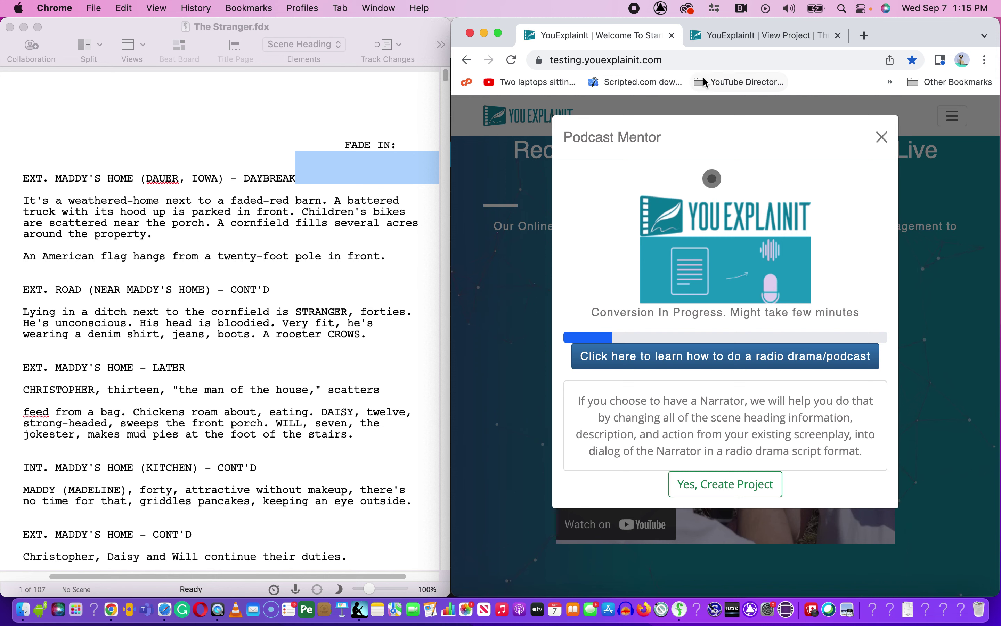
pyautogui.click(720, 37)
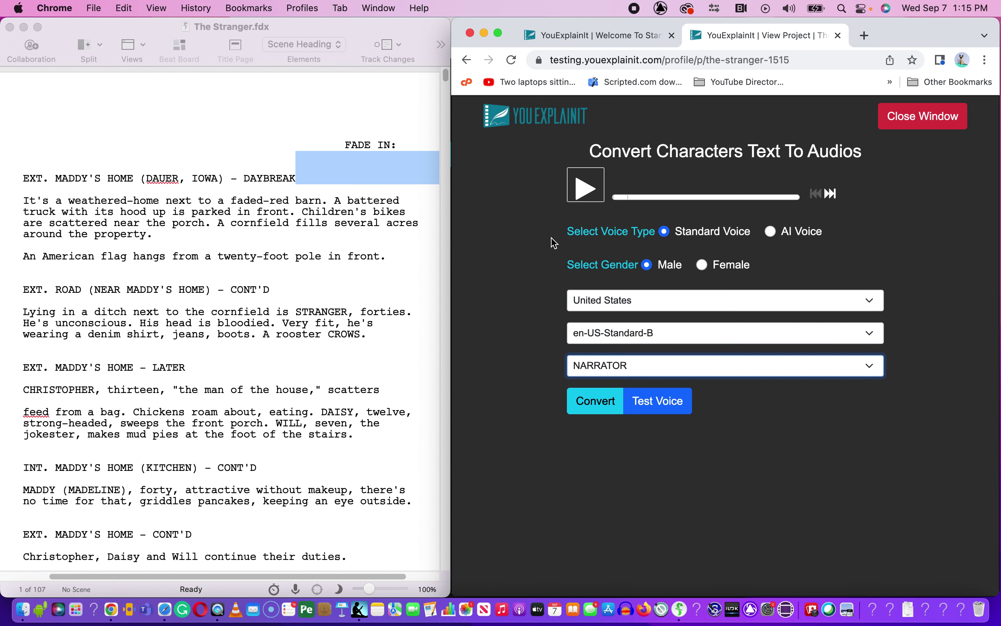
pyautogui.click(916, 126)
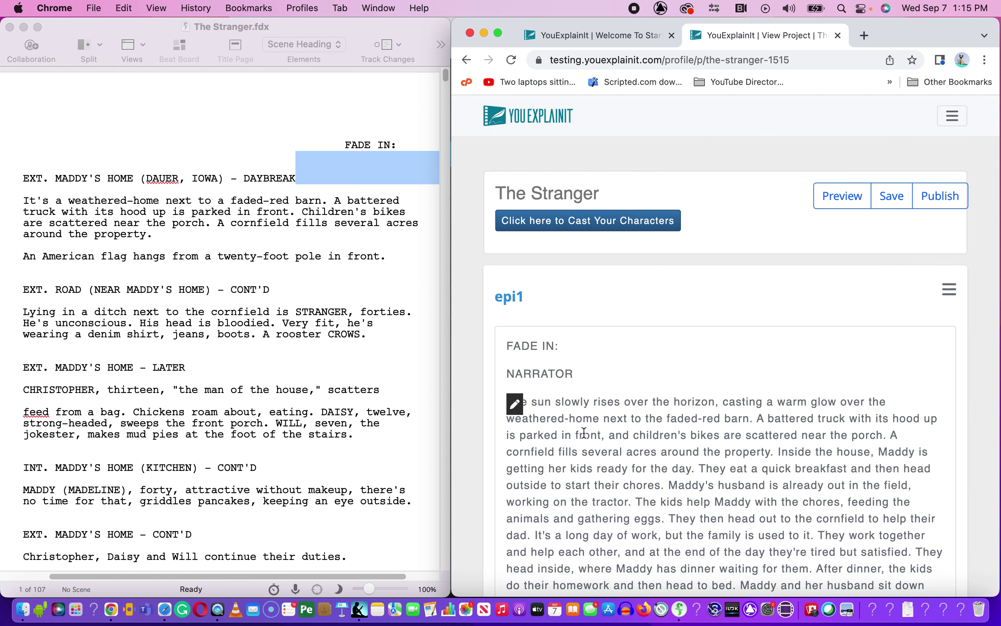
# Compare epi1's opening NARRATOR passage with the daybreak scene at Maddy's home in the original screenplay.
pyautogui.scroll(-3, 584, 432)
pyautogui.scroll(5, 584, 432)
pyautogui.scroll(-5, 563, 416)
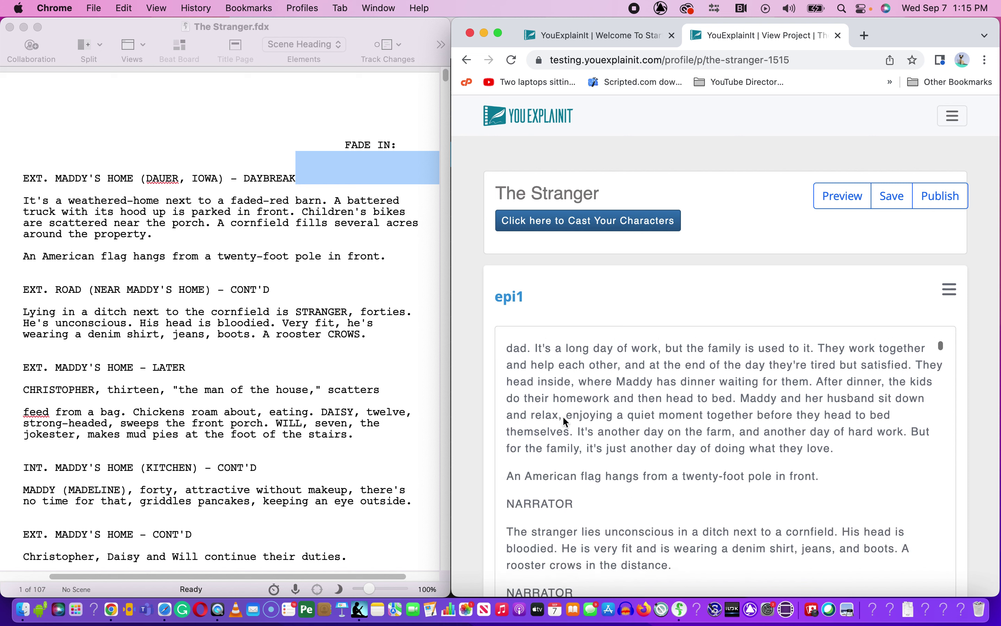
pyautogui.scroll(5, 564, 418)
pyautogui.scroll(-3, 564, 416)
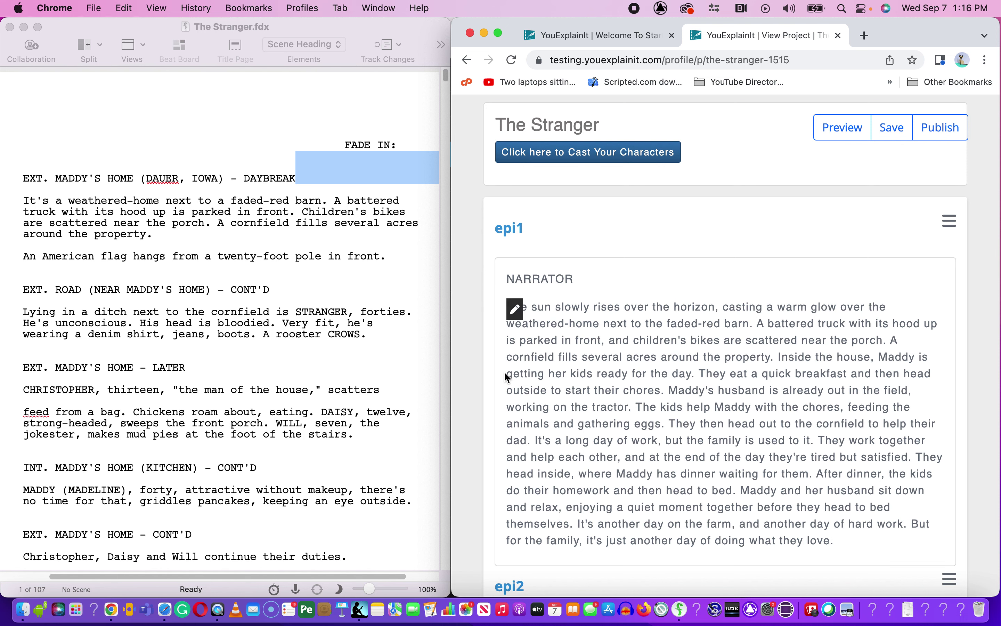
pyautogui.scroll(-3, 504, 371)
pyautogui.scroll(-2, 505, 371)
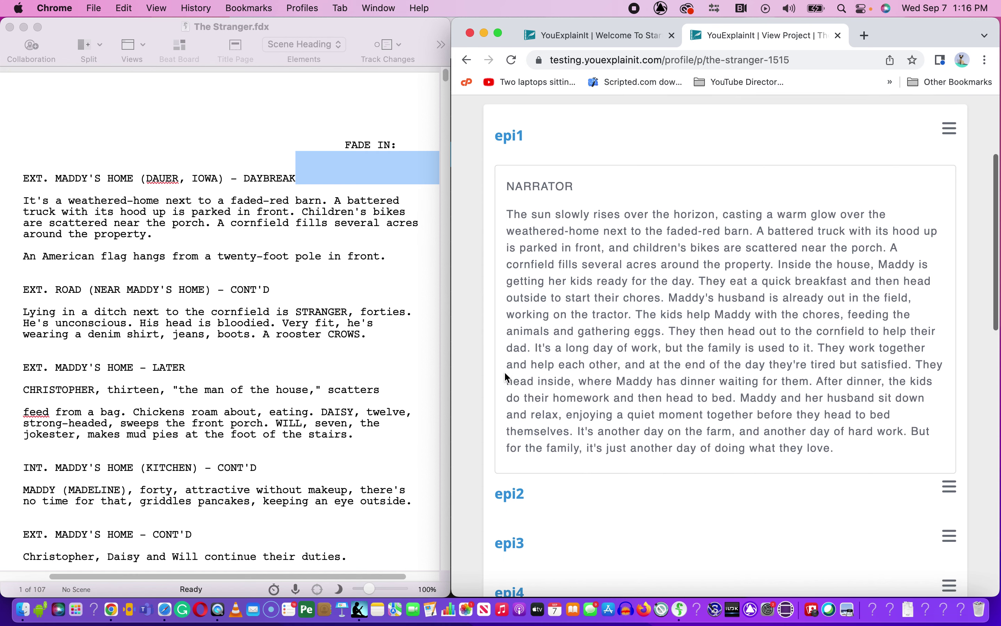
pyautogui.rightClick(679, 329)
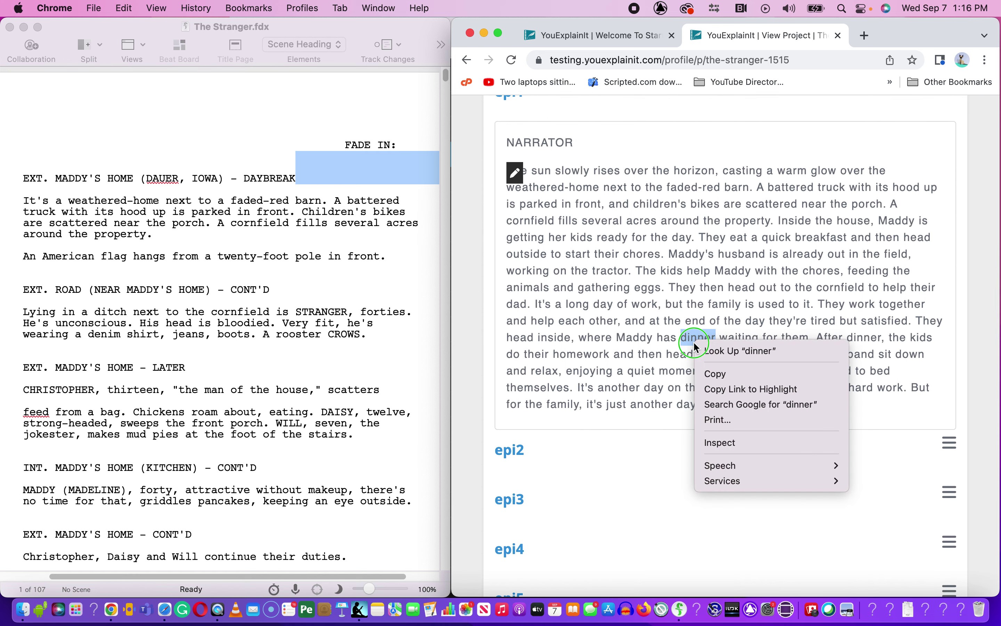
pyautogui.press('Escape')
pyautogui.scroll(-10, 697, 280)
pyautogui.scroll(-1, 697, 281)
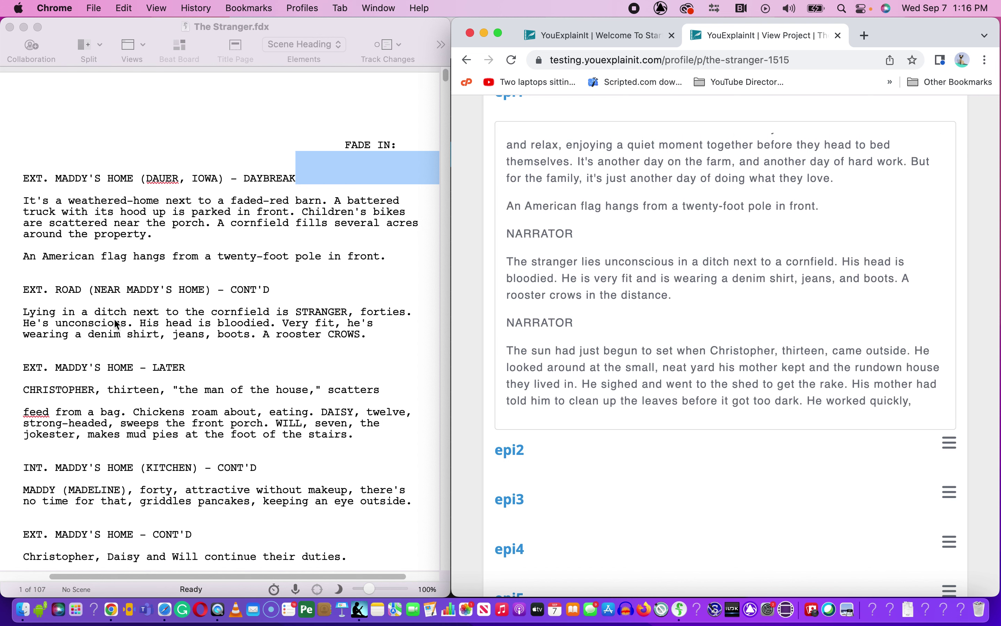
# Compare epi1's narration of the stranger in the ditch and of Christopher with the matching scenes in the original screenplay.
pyautogui.moveTo(555, 273)
pyautogui.scroll(-1, 492, 380)
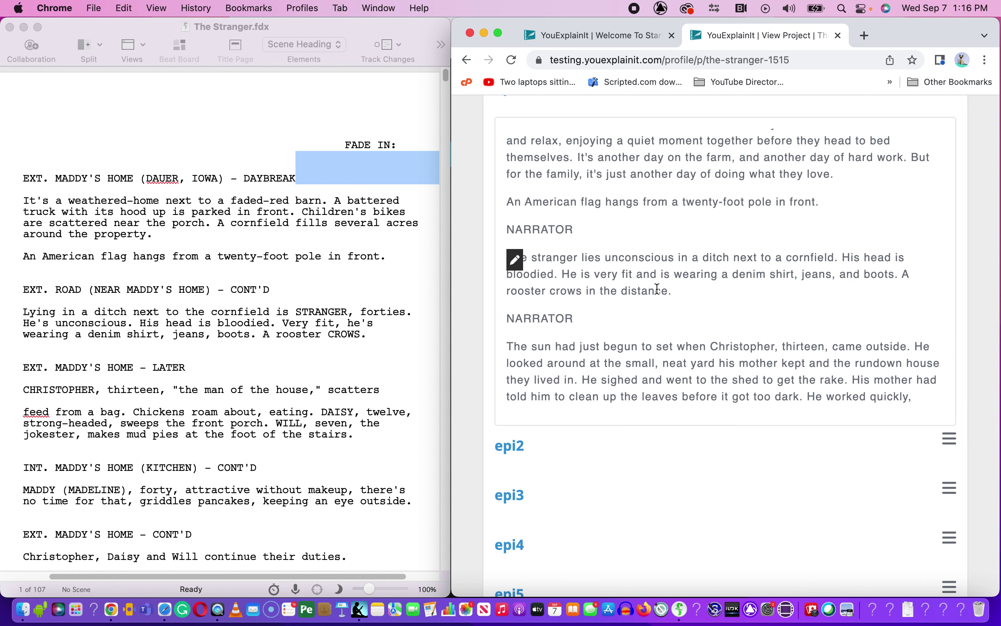
pyautogui.scroll(-1, 658, 310)
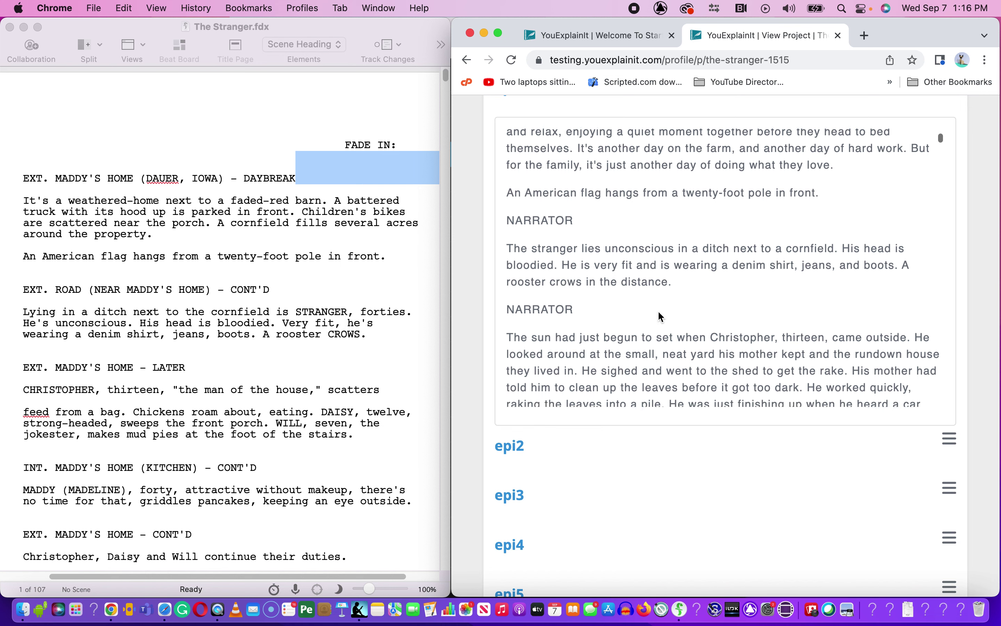
pyautogui.scroll(-6, 661, 314)
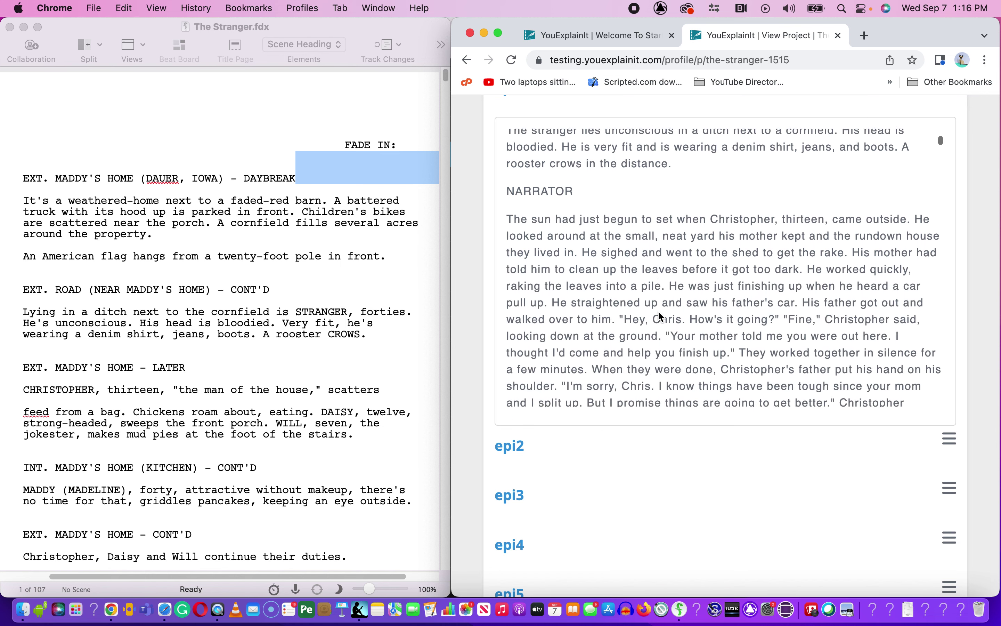
pyautogui.scroll(-1, 658, 311)
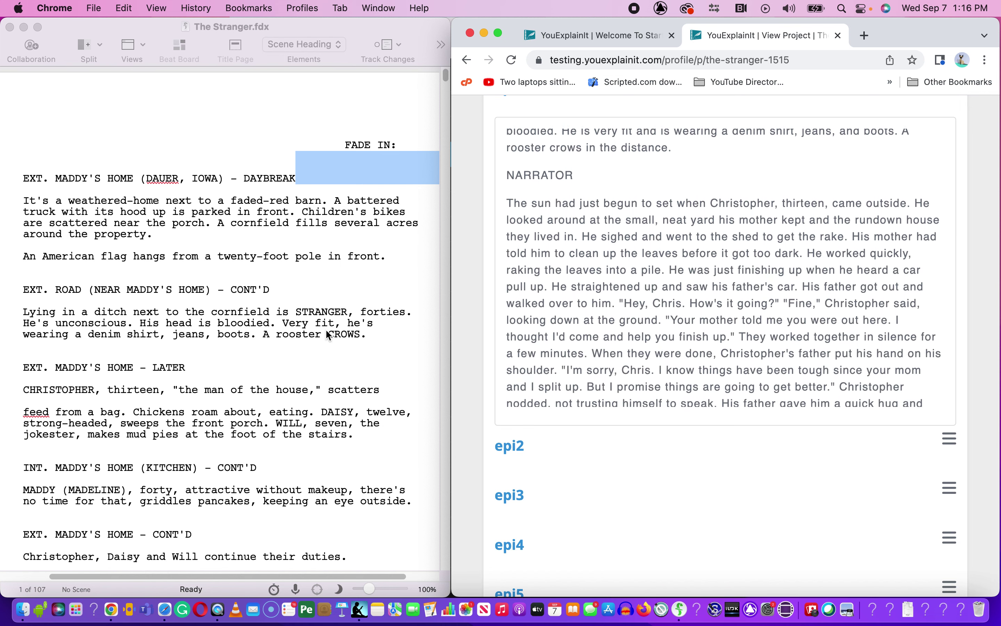
pyautogui.scroll(-5, 329, 335)
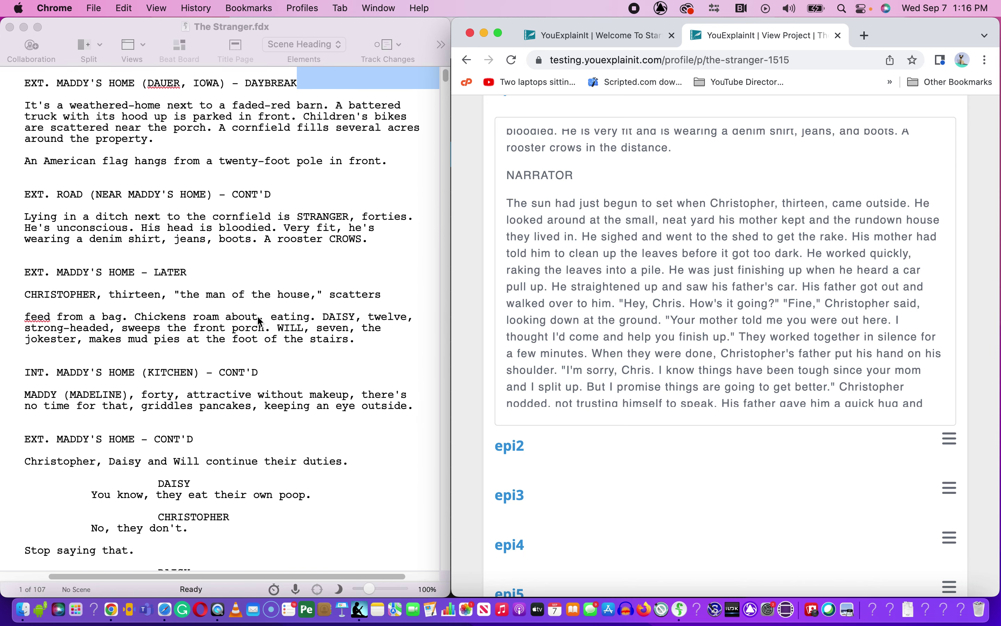
pyautogui.scroll(-4, 579, 305)
pyautogui.scroll(1, 580, 329)
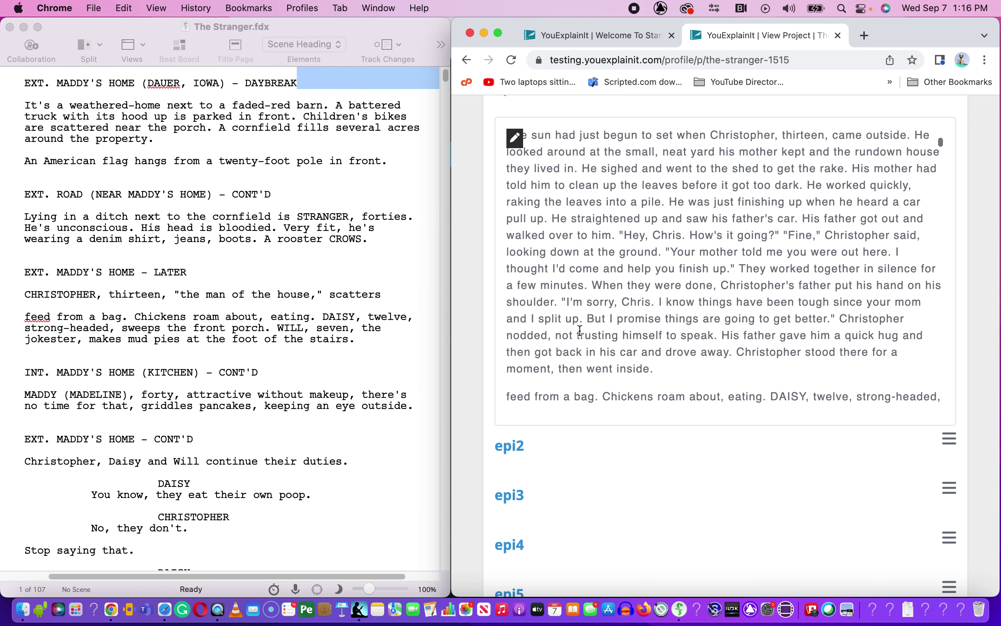
pyautogui.scroll(-6, 580, 329)
pyautogui.scroll(-6, 580, 332)
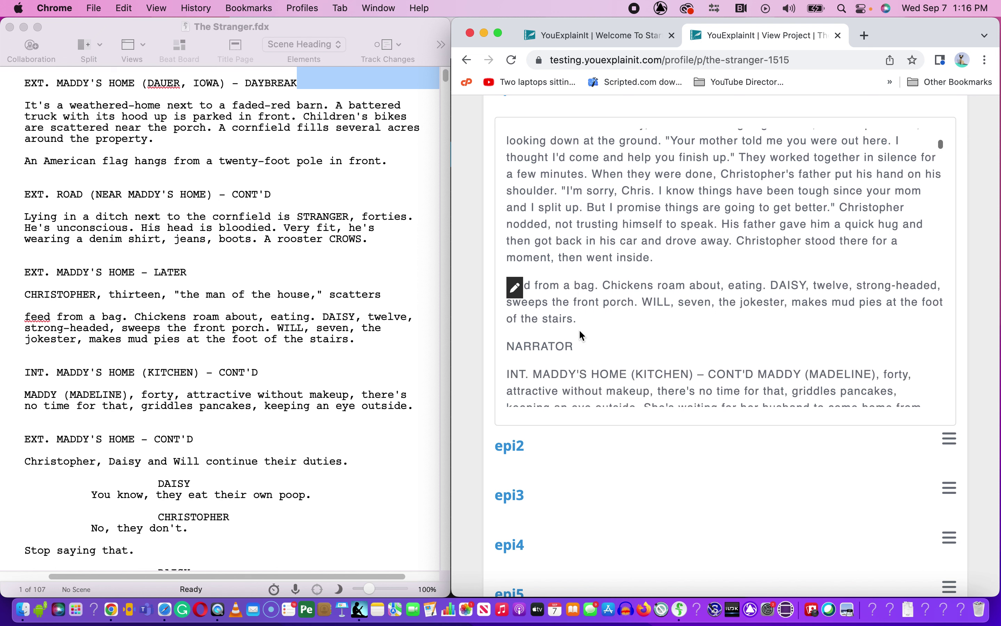
# Read epi1's kitchen narration and the children's dialogue against the screenplay, and return to the start of the project.
pyautogui.scroll(-1, 579, 331)
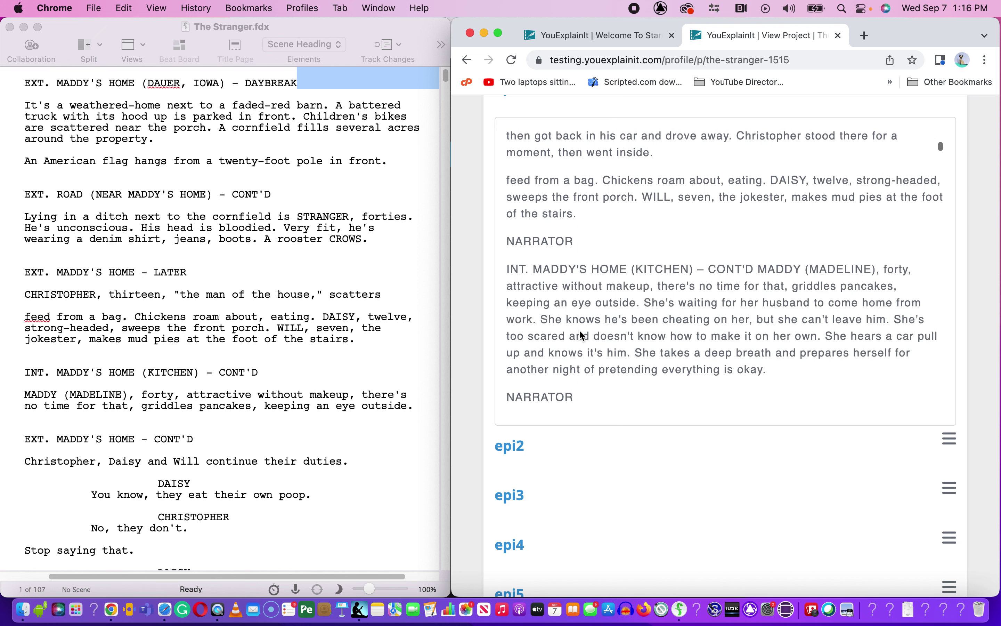
pyautogui.scroll(-1, 533, 273)
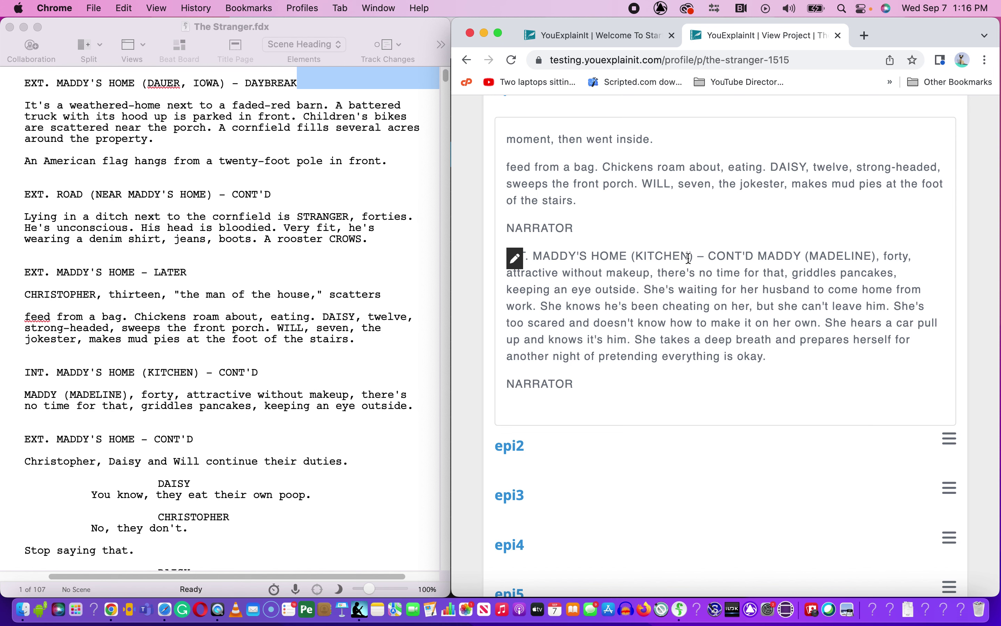
pyautogui.scroll(-8, 600, 266)
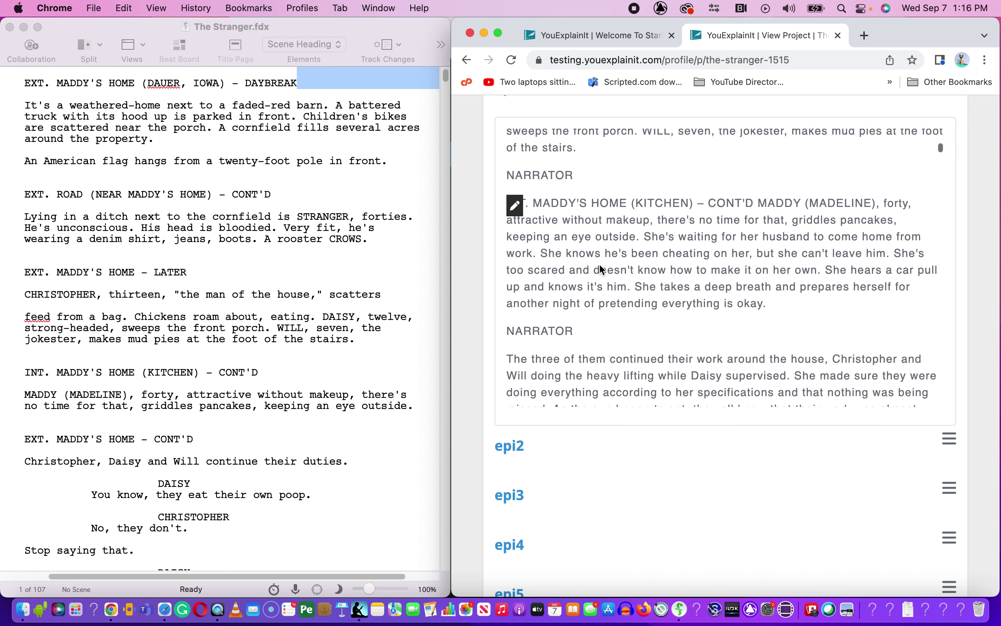
pyautogui.scroll(-5, 599, 263)
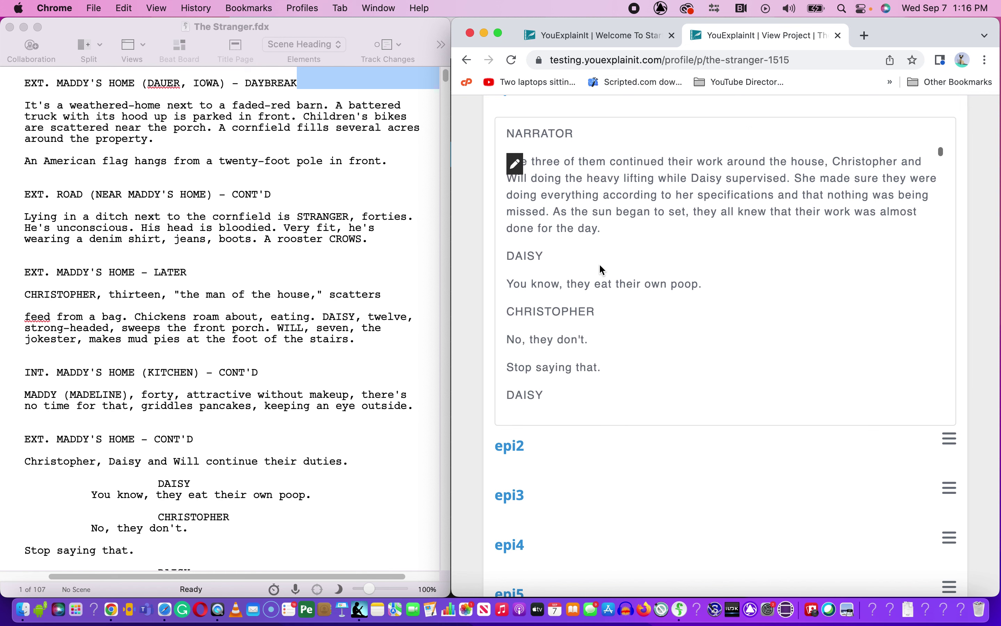
pyautogui.scroll(-12, 601, 265)
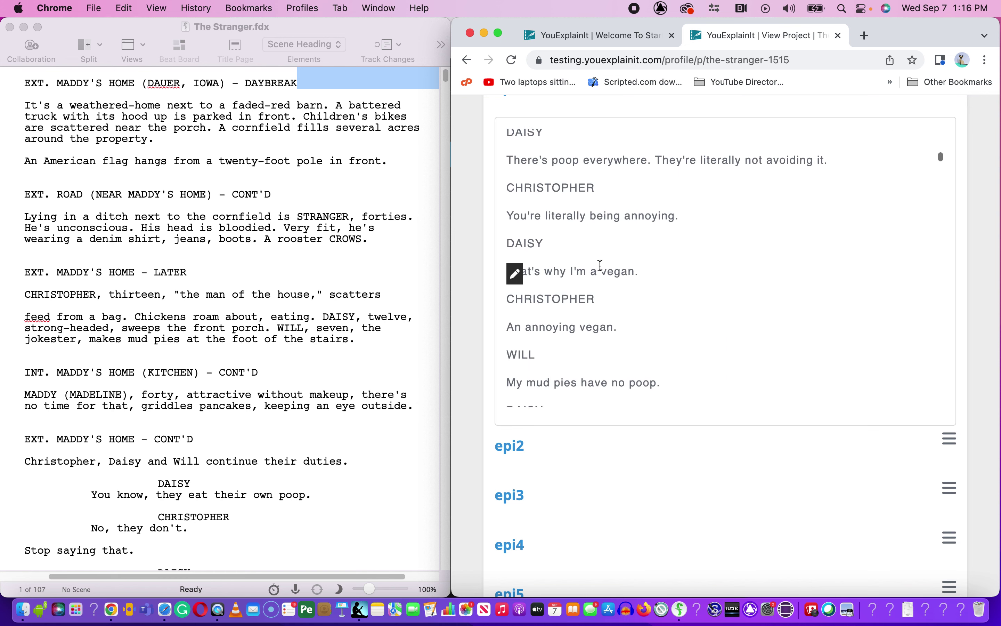
pyautogui.scroll(20, 600, 265)
pyautogui.scroll(15, 601, 271)
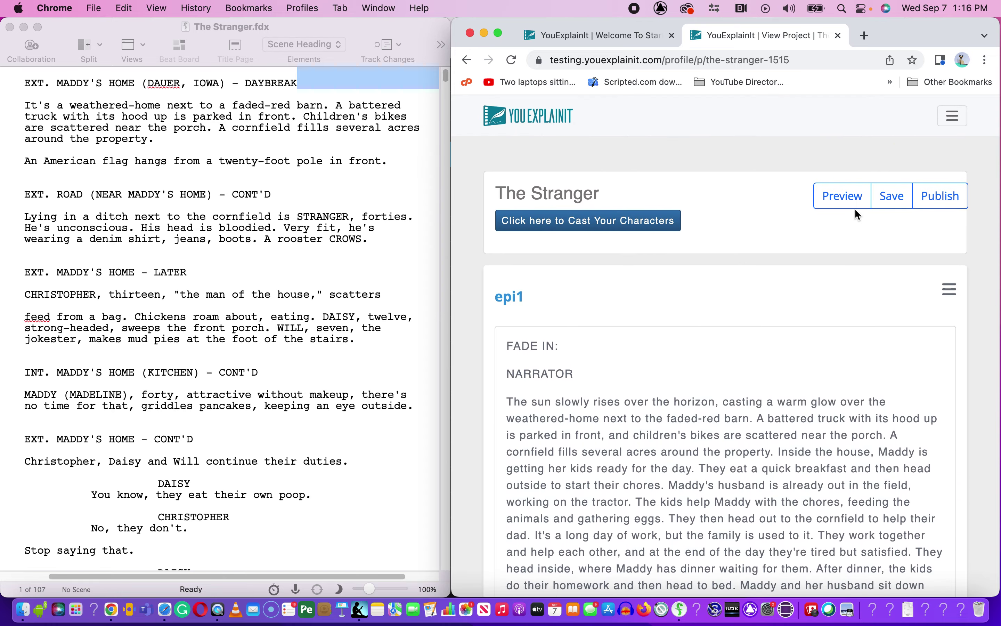
# Look over the site navigation and epi1's production tools, and open Script-to-Podcast for epi1.
pyautogui.click(953, 123)
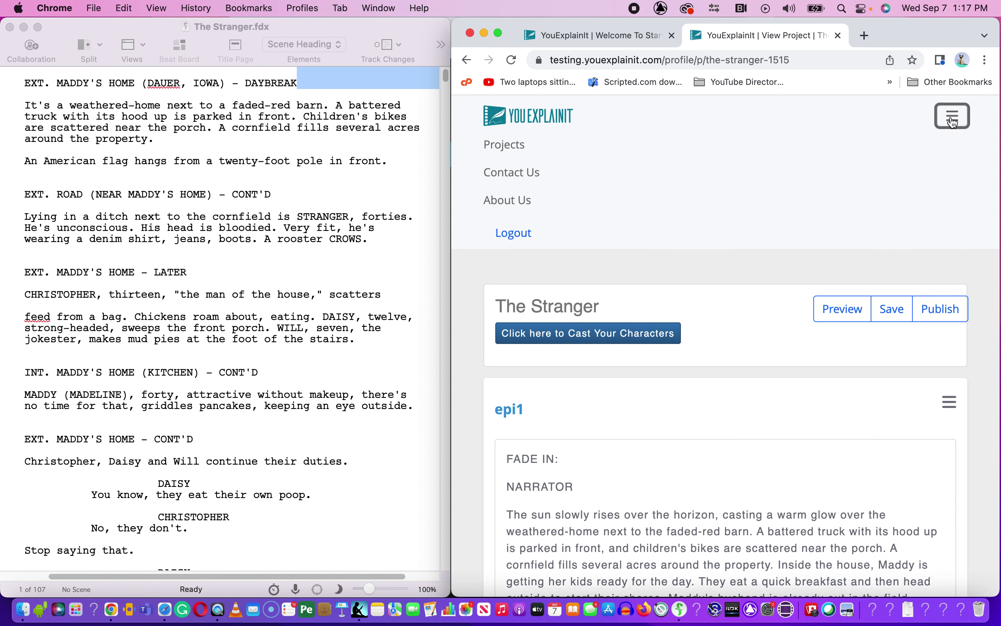
pyautogui.click(951, 406)
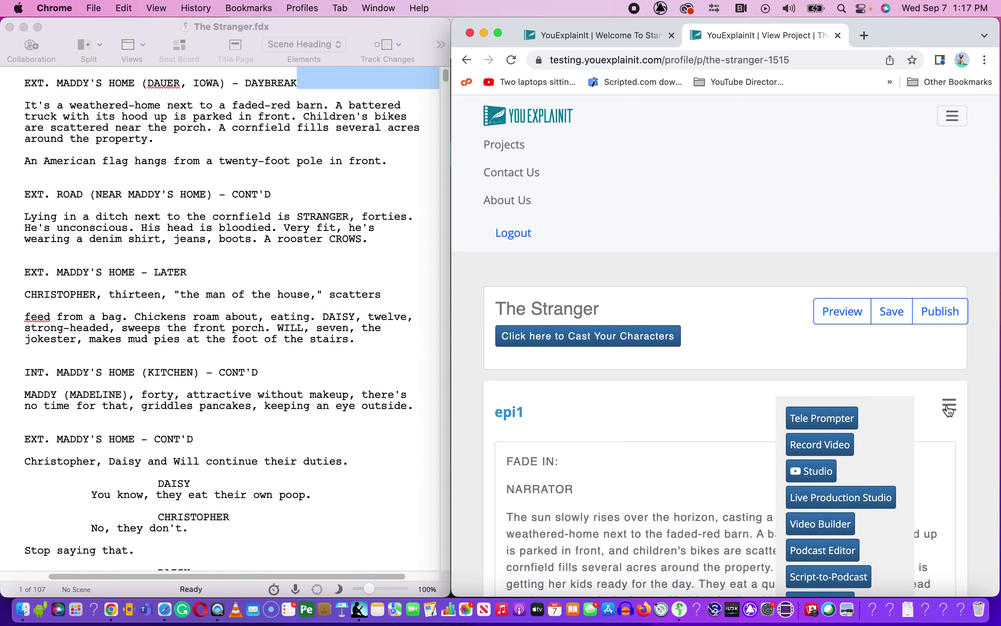
pyautogui.click(954, 119)
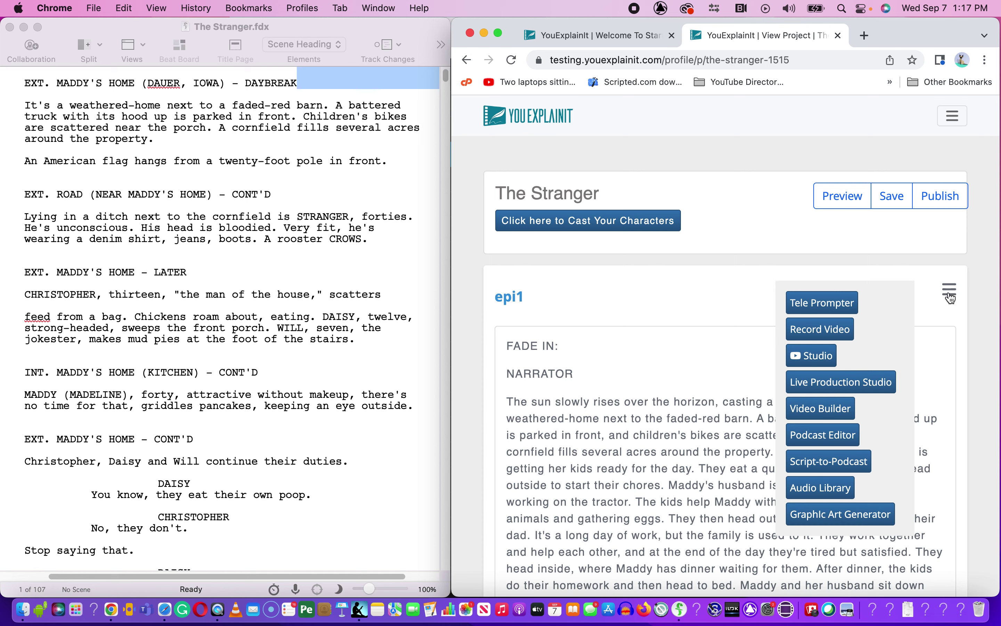
pyautogui.click(846, 463)
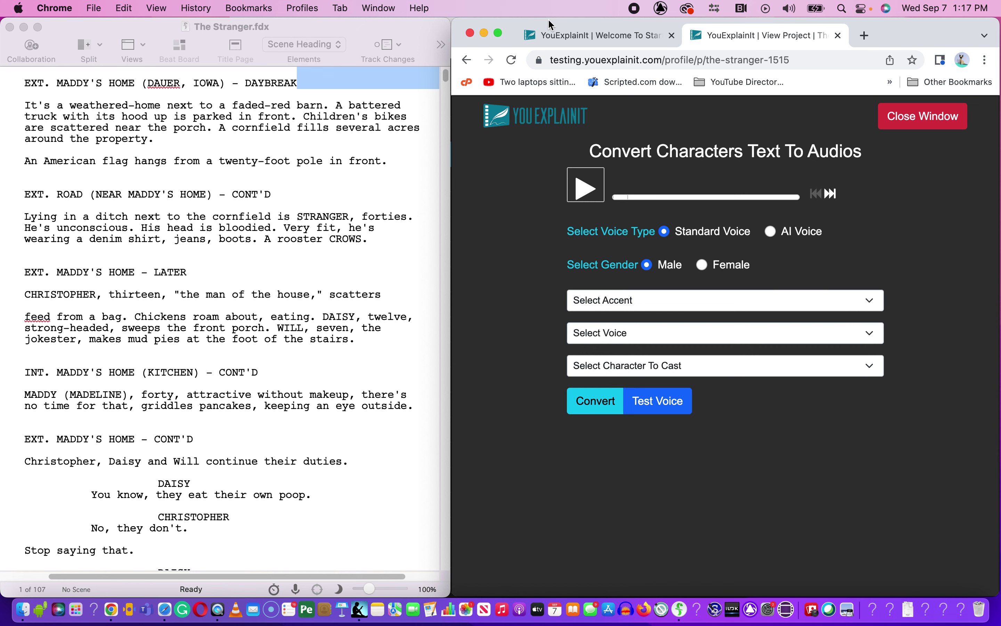
# Cast NARRATOR with the male United States standard voice en-US-Standard-B and convert the character's text to audio.
pyautogui.click(498, 33)
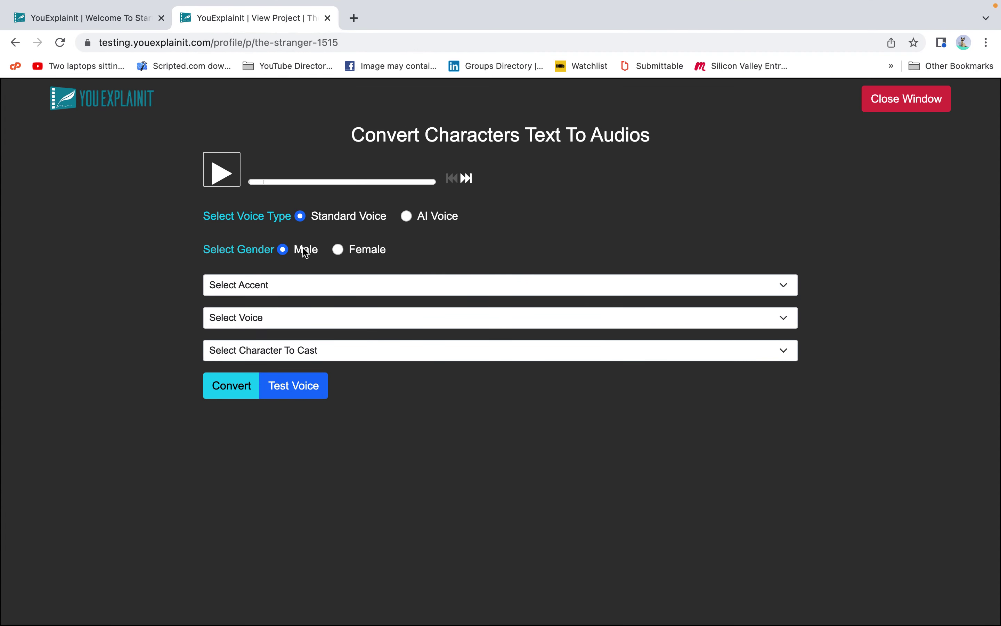
pyautogui.click(292, 282)
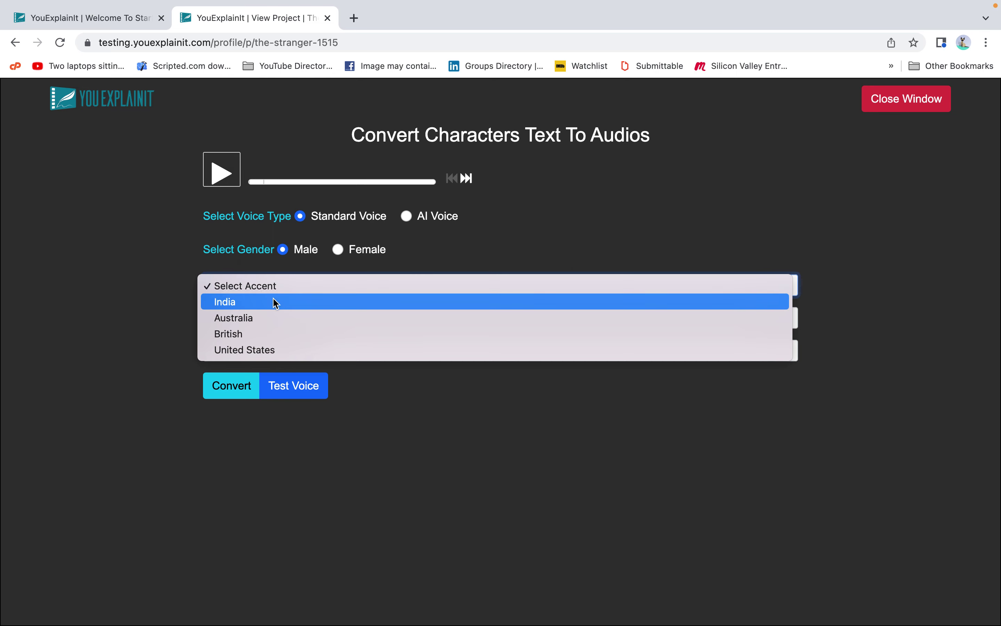
pyautogui.click(255, 350)
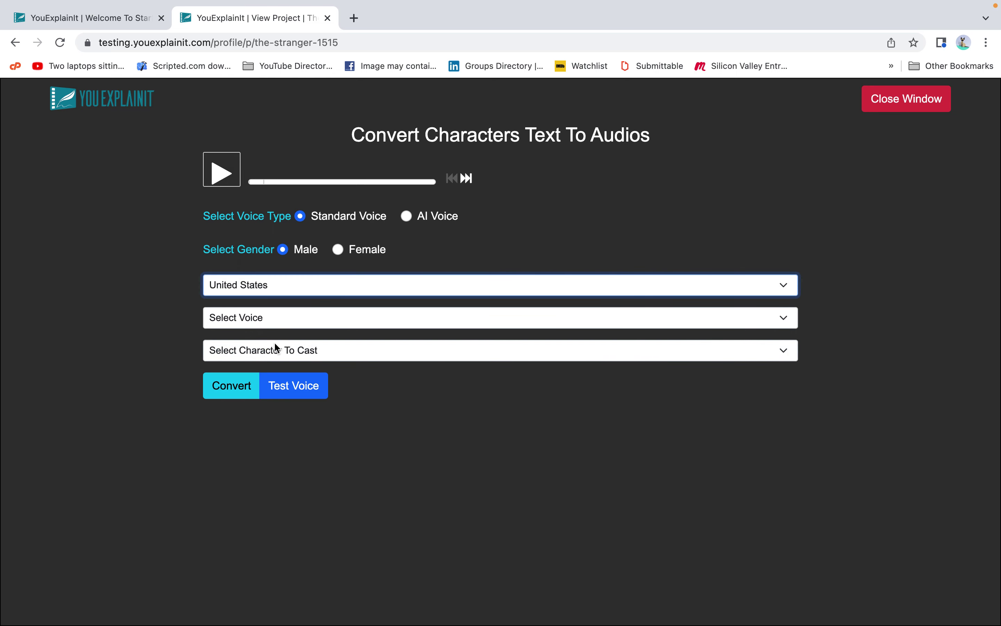
pyautogui.click(273, 323)
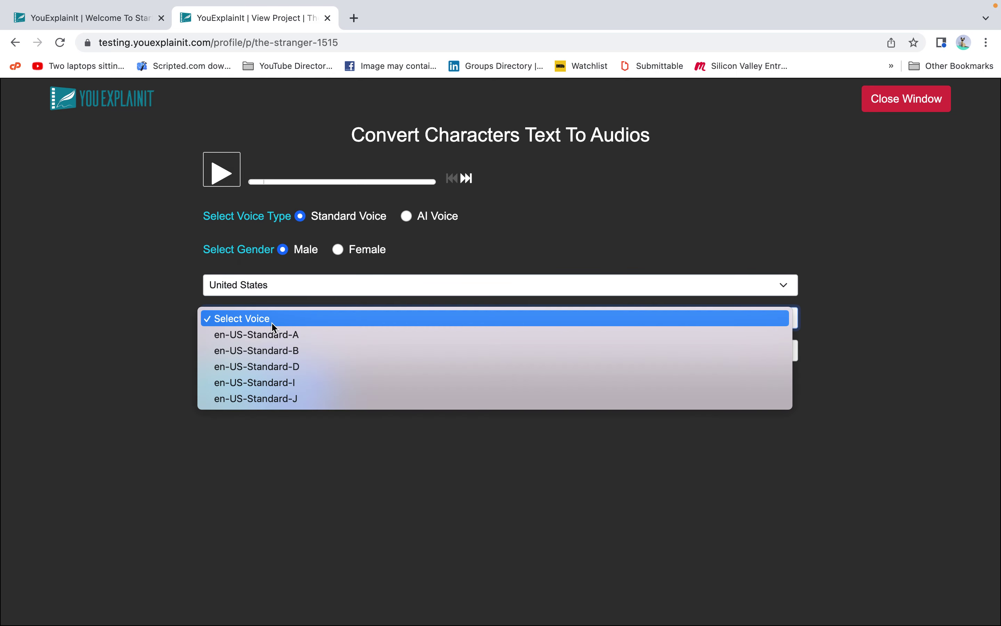
pyautogui.click(273, 351)
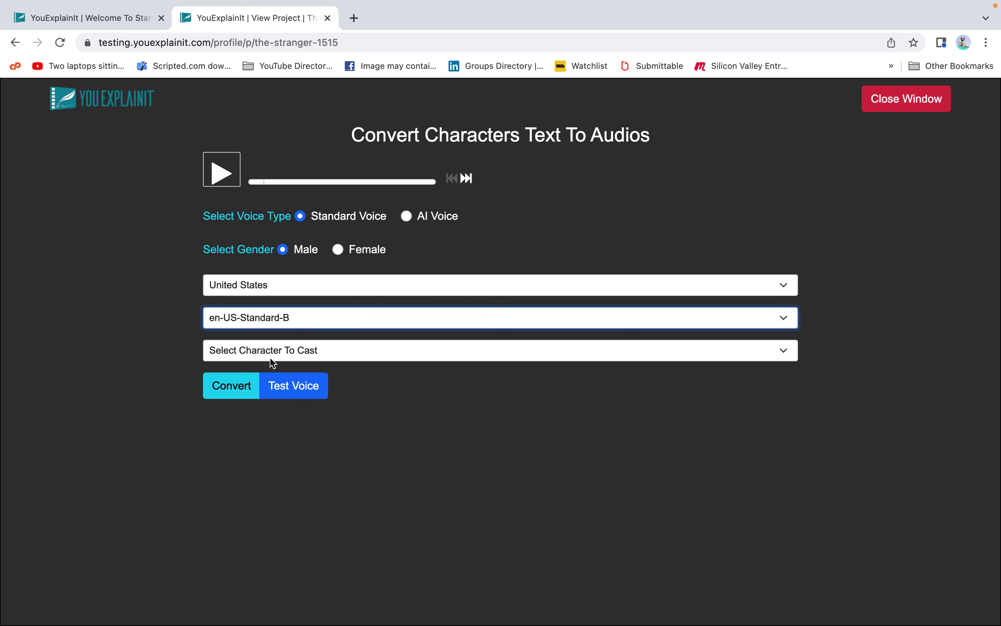
pyautogui.click(274, 355)
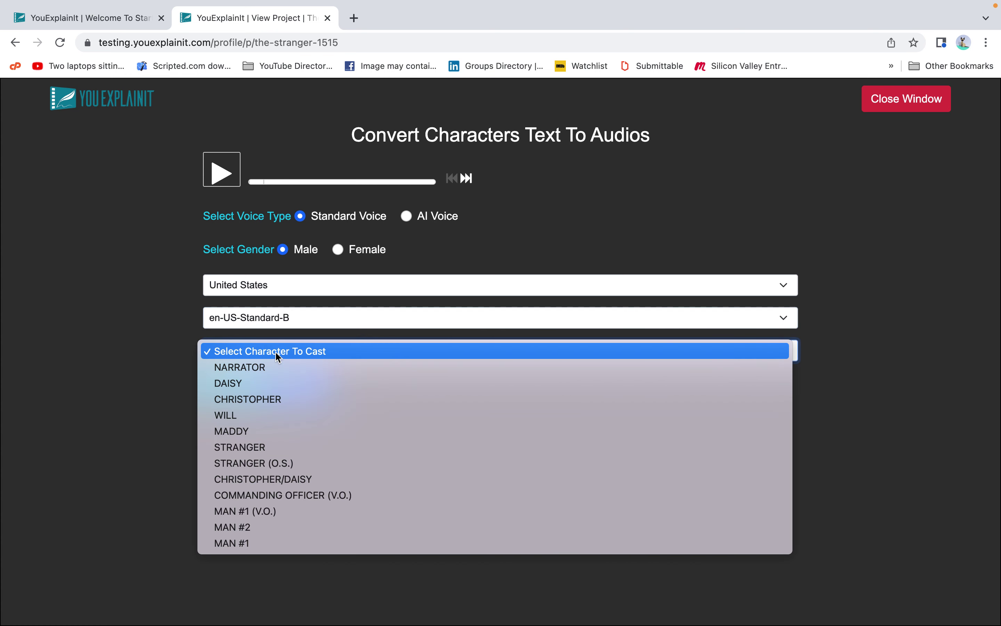
pyautogui.click(265, 367)
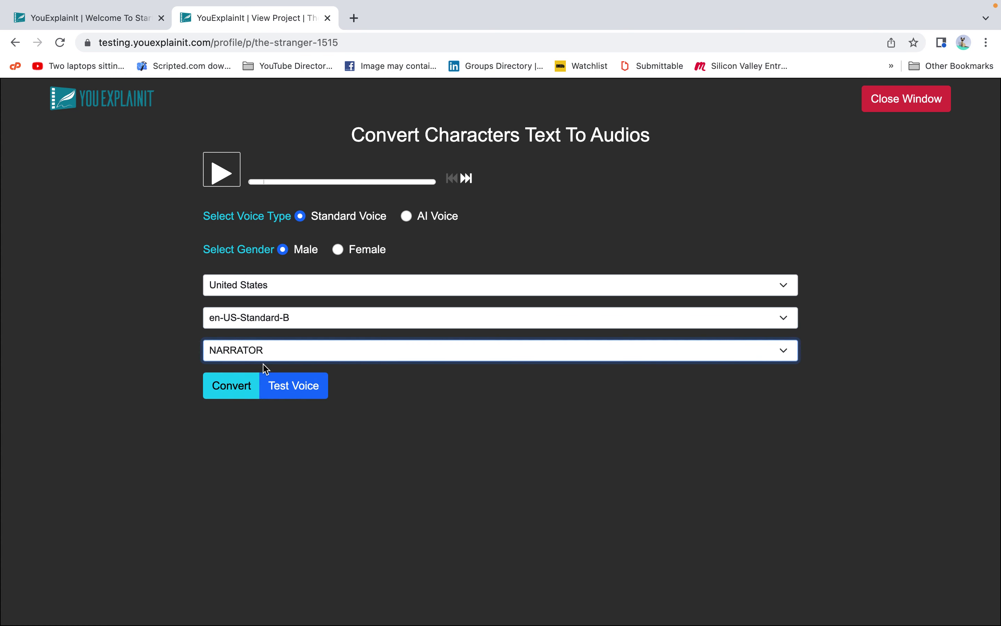
pyautogui.click(235, 391)
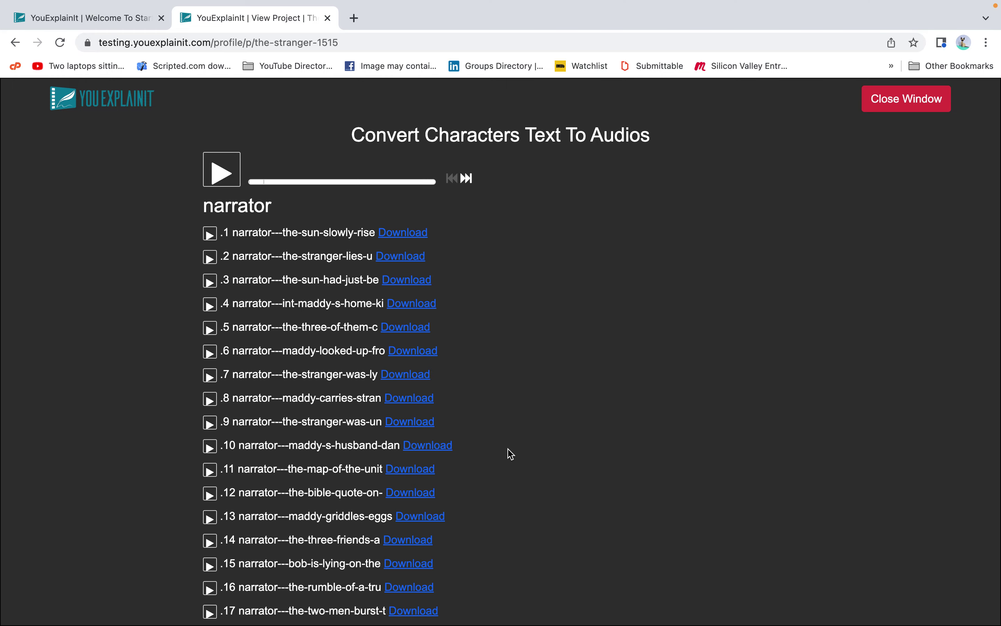
# Look over the generated narrator clips, play the beginning of the first one, narrator---the-sun-slowly-rise, and pause it.
pyautogui.scroll(-7, 339, 395)
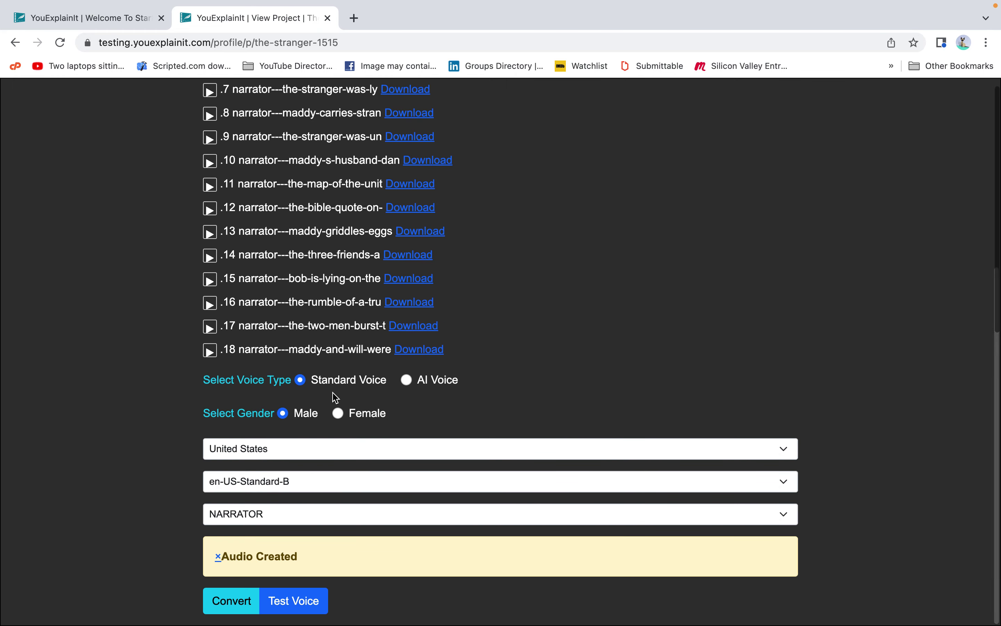
pyautogui.scroll(8, 336, 397)
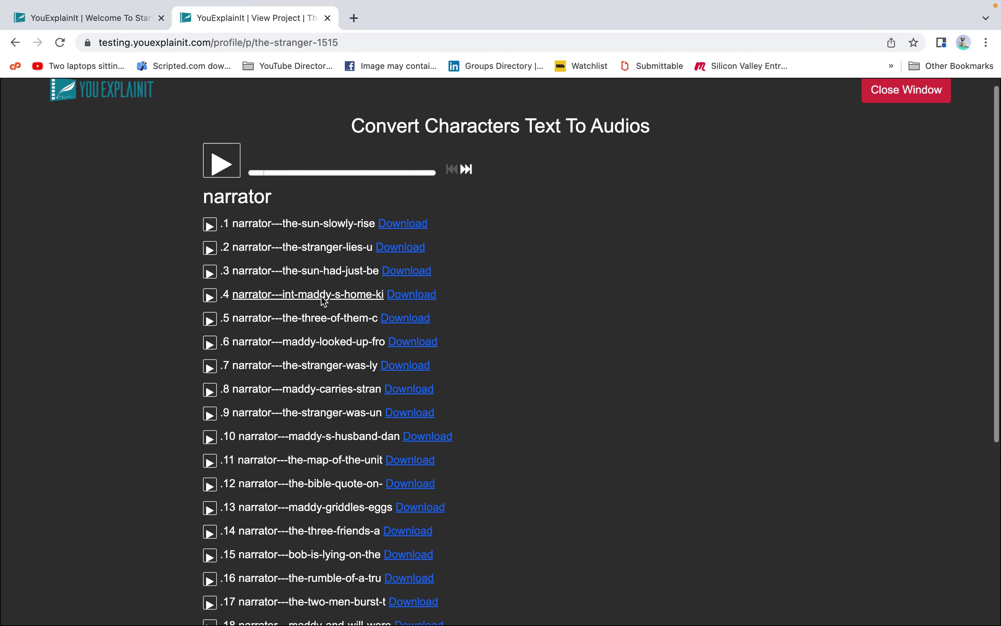
pyautogui.scroll(1, 324, 301)
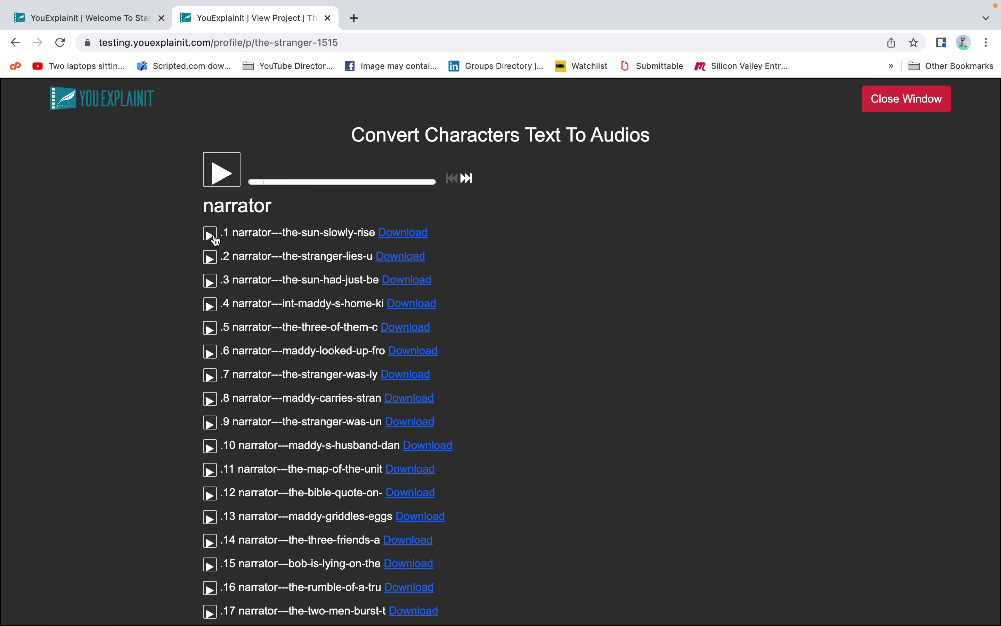
pyautogui.click(211, 234)
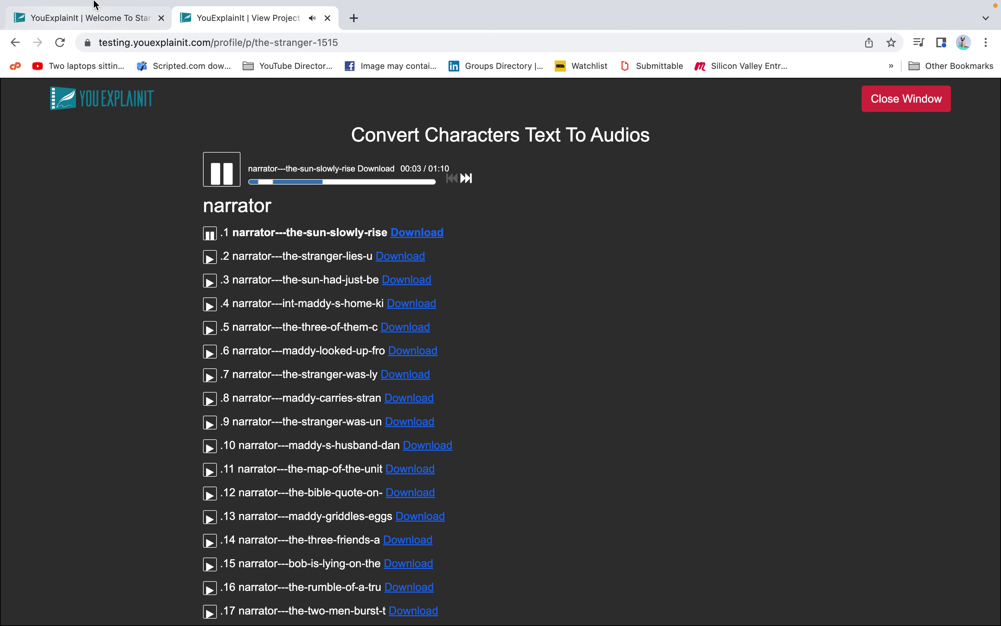
pyautogui.moveTo(106, 15)
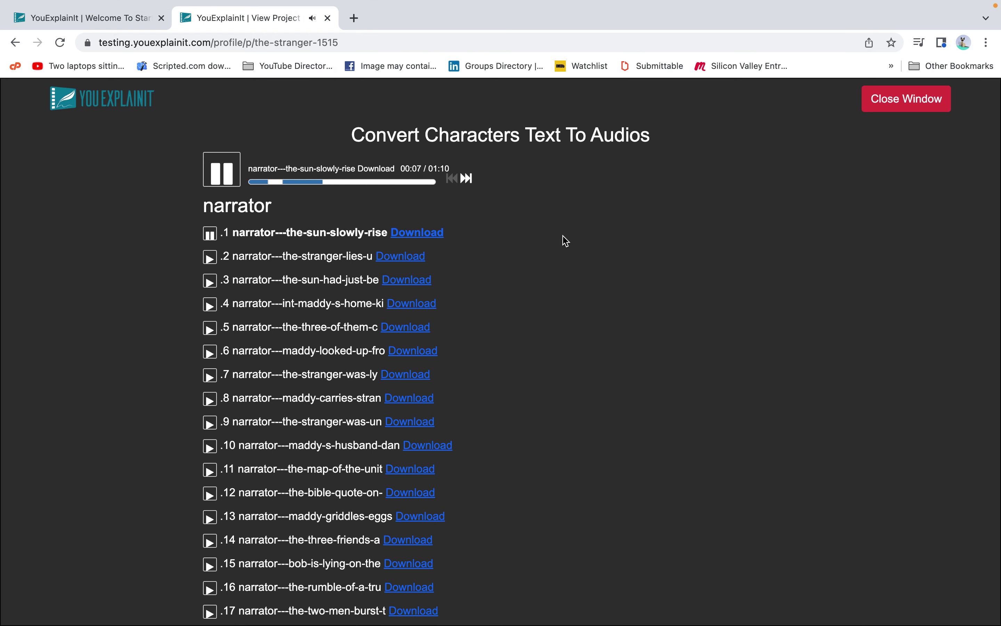
pyautogui.click(223, 184)
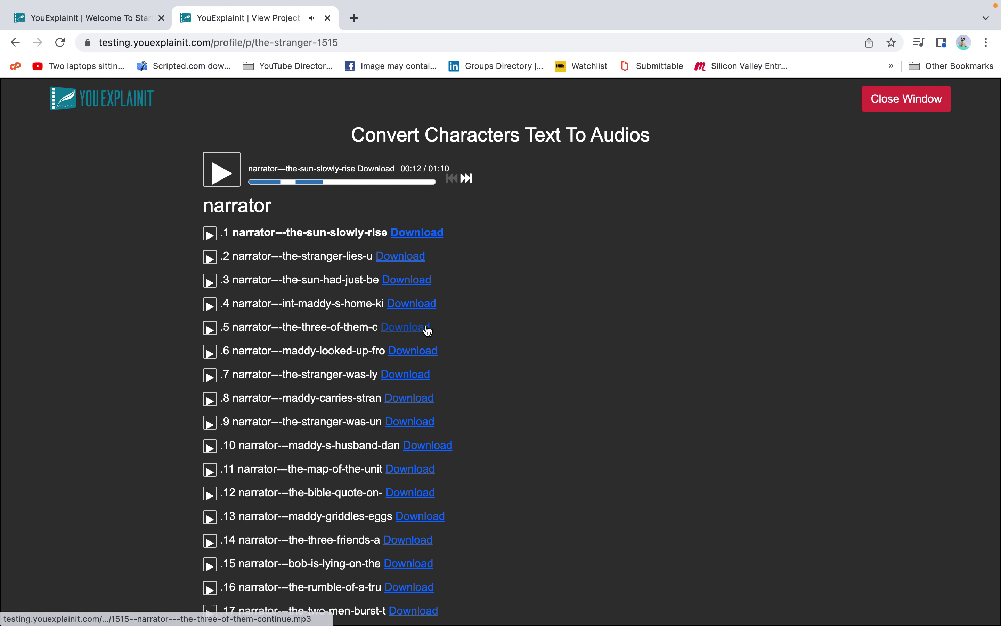
# Show the browser beside The Stranger.fdx, skim the screenplay's scenes and dialogue, and look through the narrator clip list.
pyautogui.scroll(-5, 428, 330)
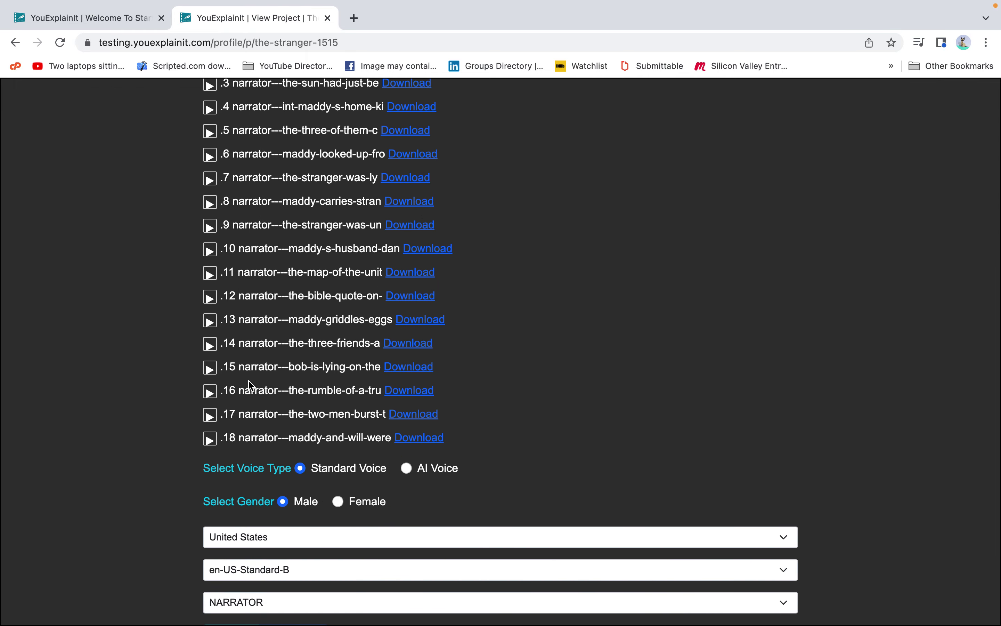
pyautogui.moveTo(651, 35)
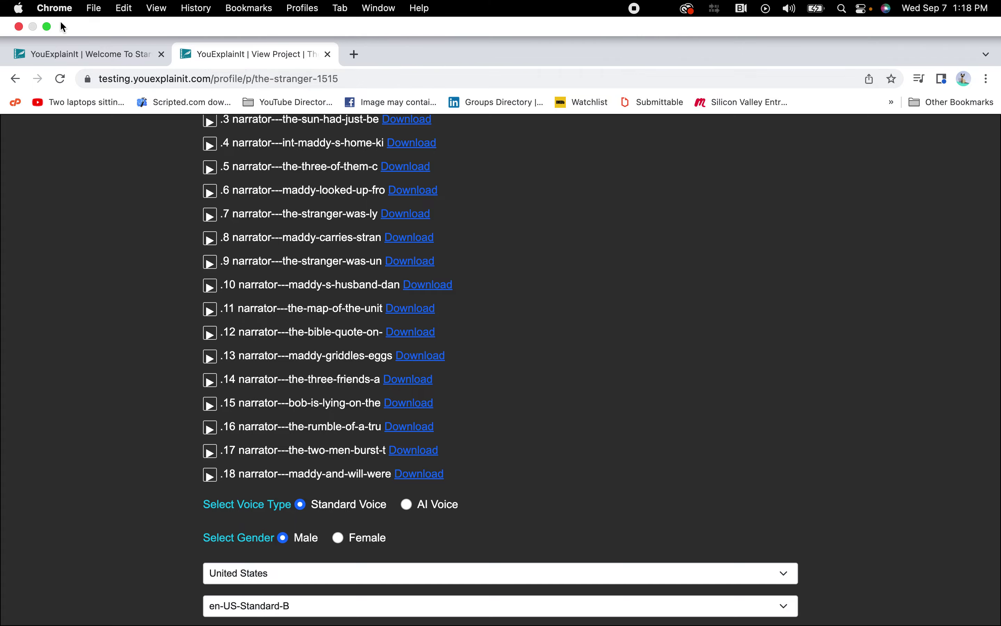
pyautogui.click(46, 27)
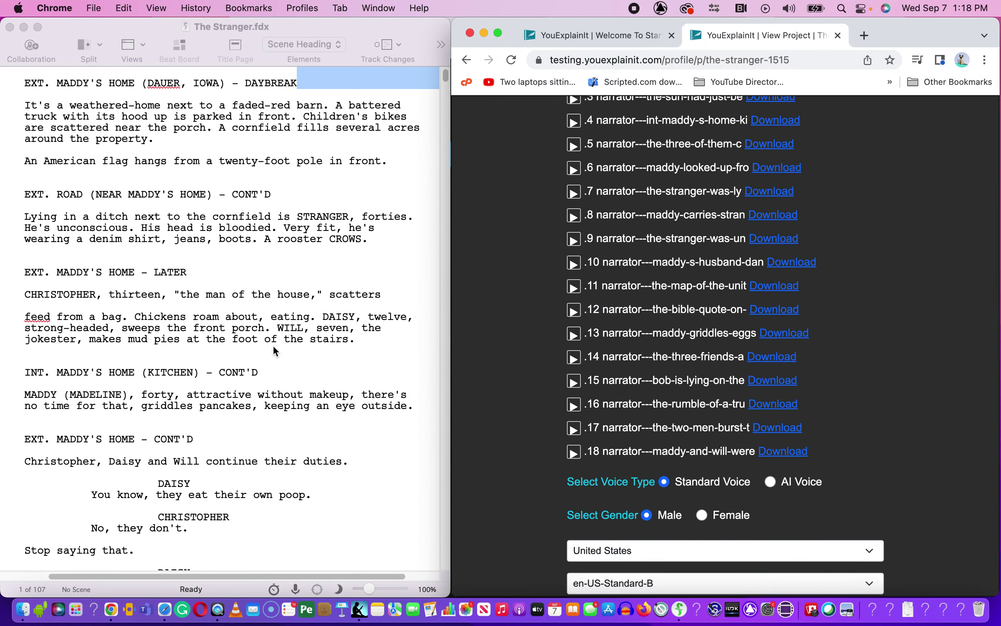
pyautogui.scroll(-20, 273, 346)
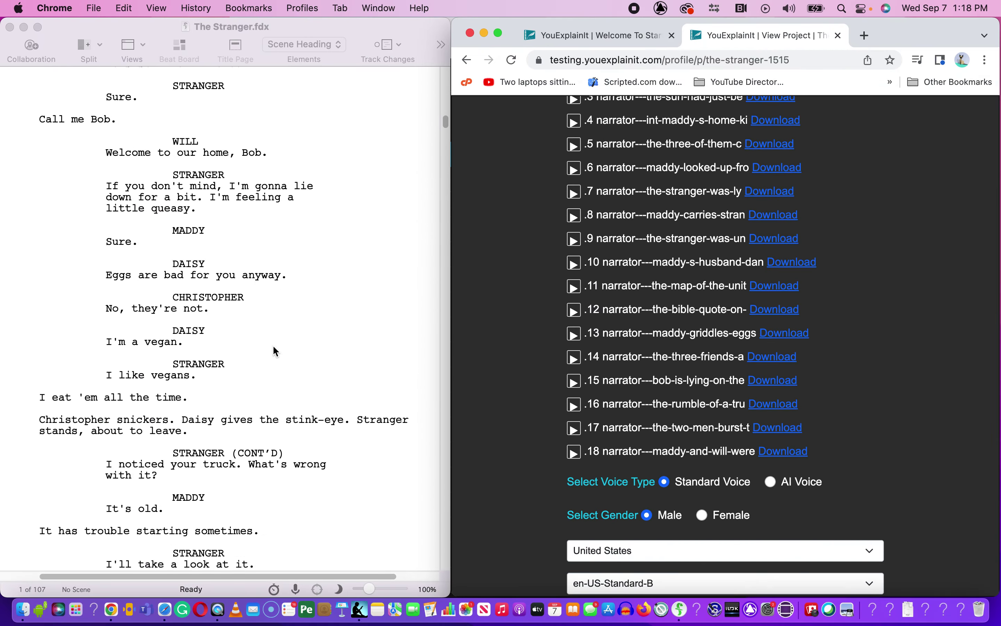
pyautogui.scroll(-20, 277, 352)
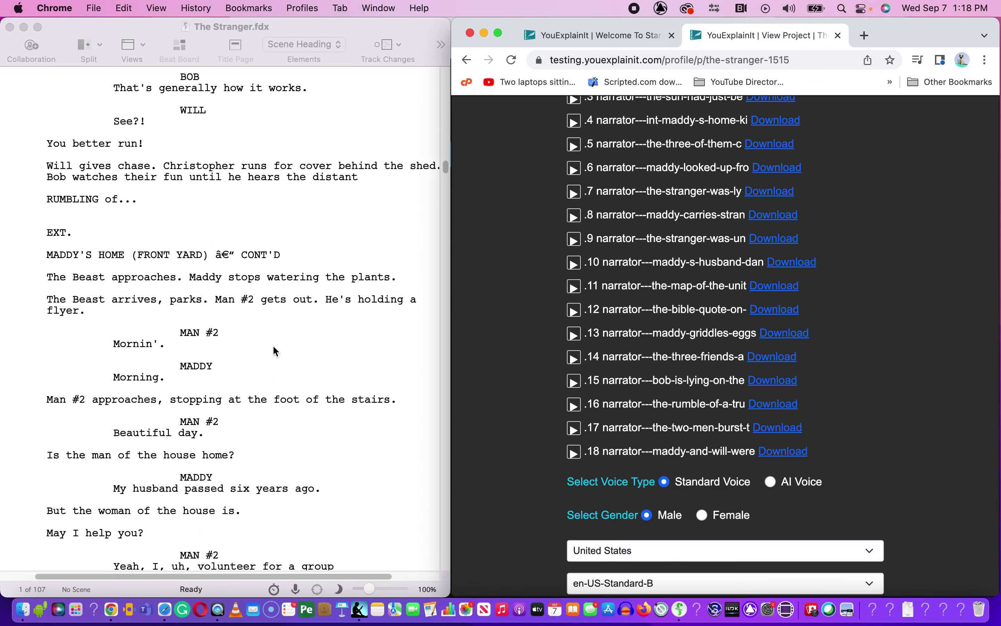
pyautogui.scroll(-20, 274, 347)
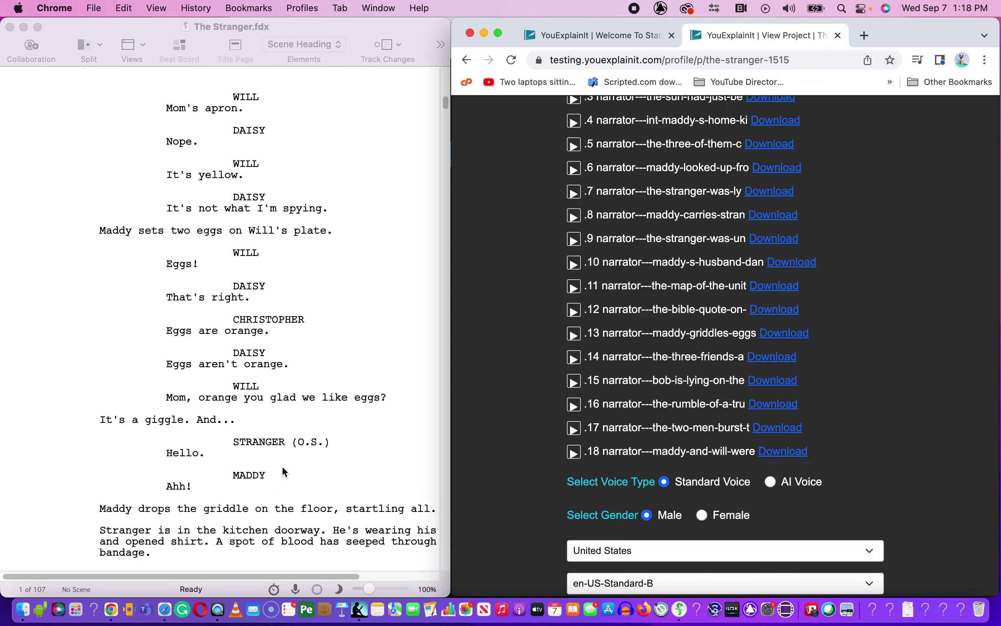
pyautogui.scroll(15, 284, 471)
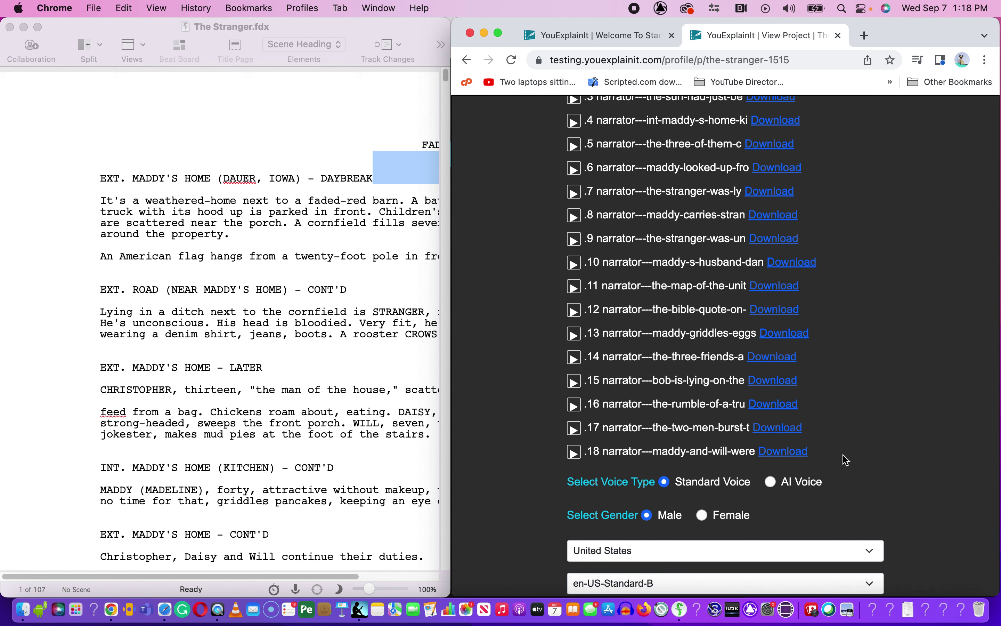
pyautogui.scroll(5, 846, 460)
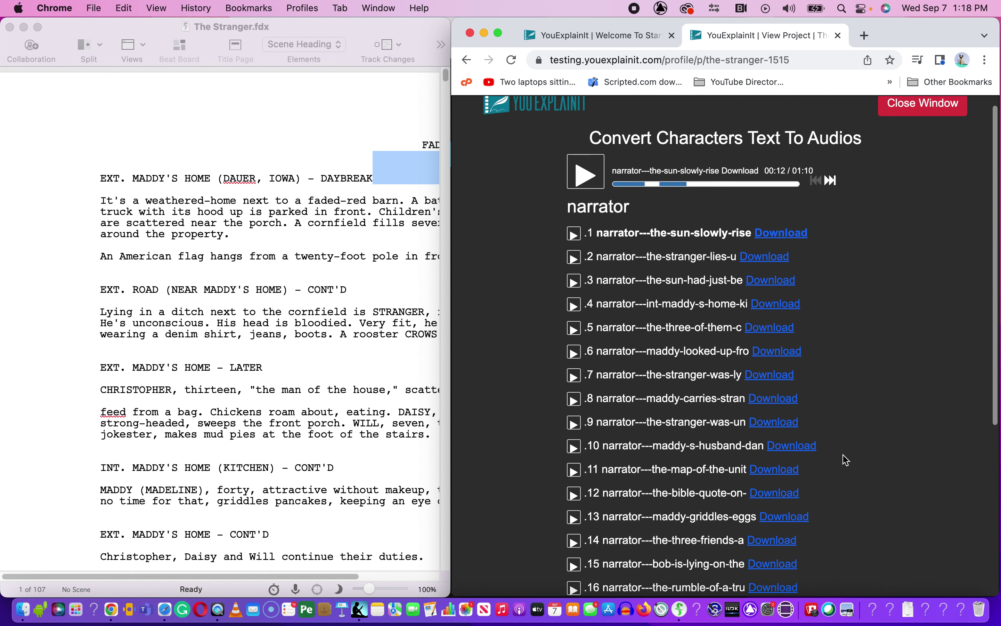
pyautogui.scroll(-6, 846, 459)
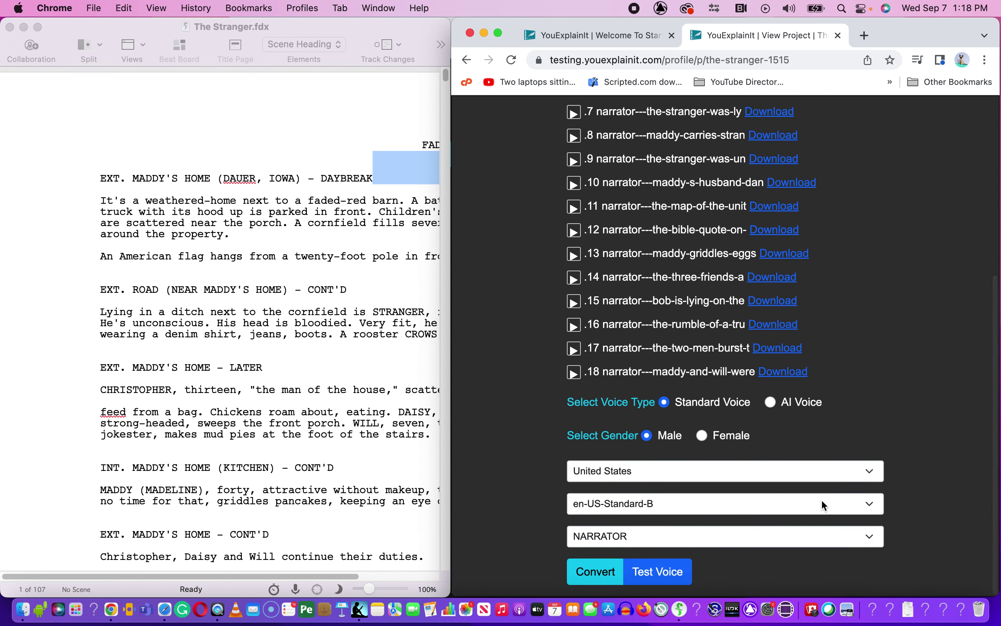
# Check the castable characters against the speakers in the screenplay's opening scenes and select DAISY as the character to cast.
pyautogui.click(870, 537)
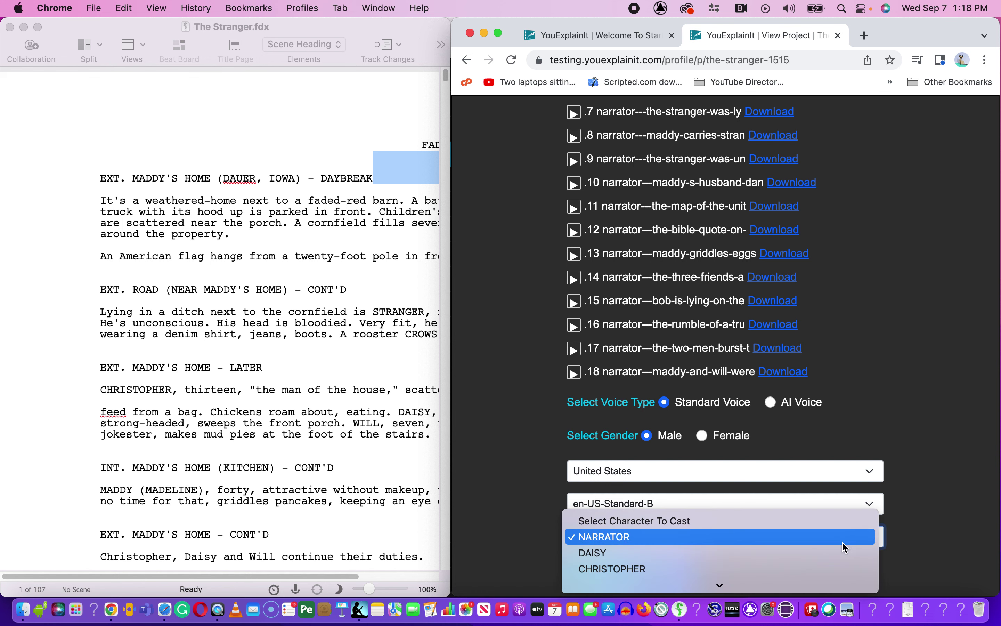
pyautogui.scroll(-3, 706, 567)
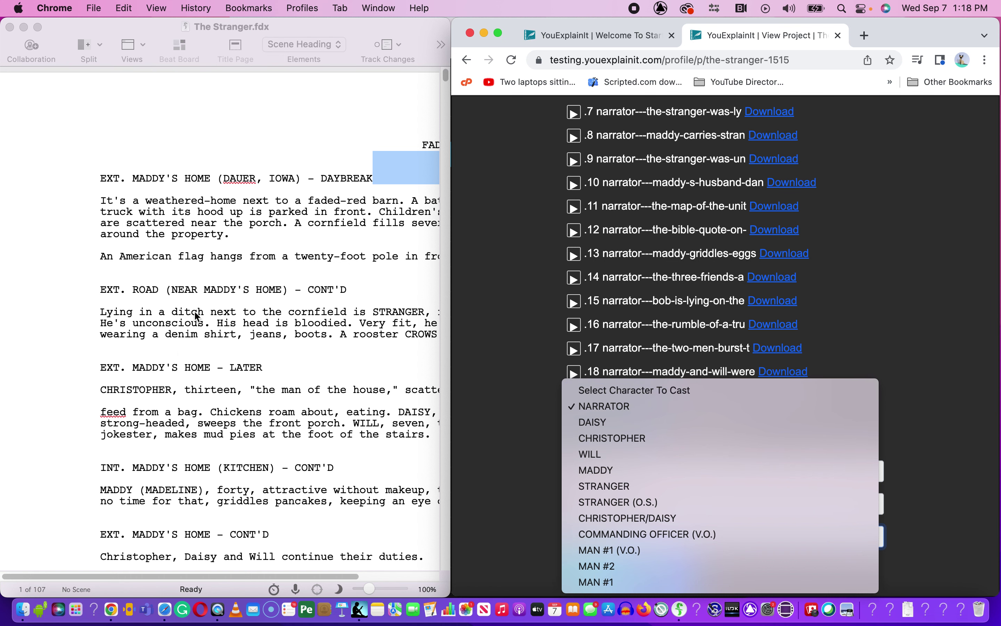
pyautogui.scroll(-2, 252, 241)
pyautogui.hscroll(2, 253, 242)
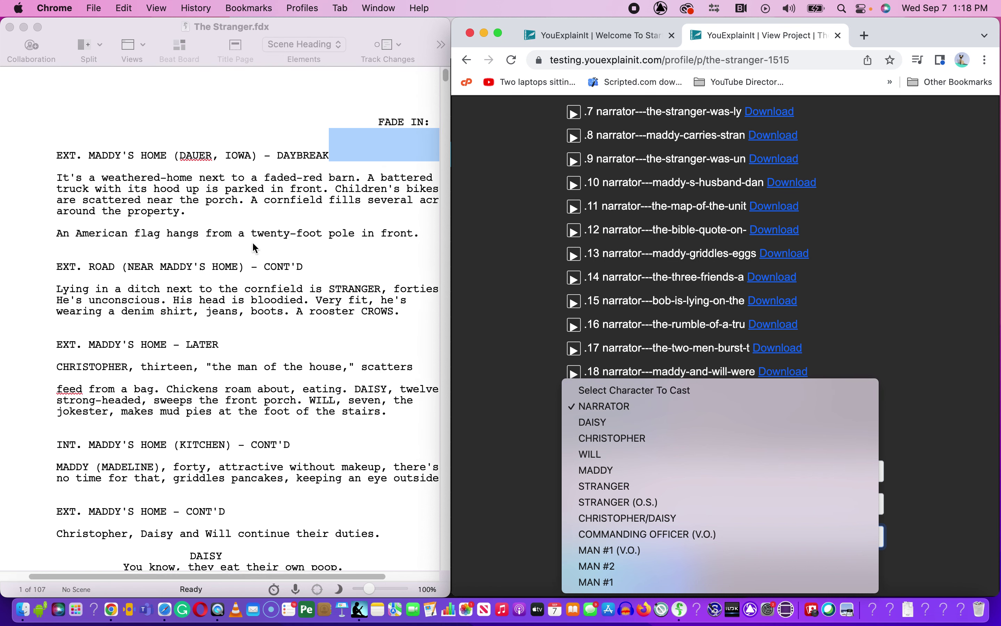
pyautogui.scroll(-10, 254, 248)
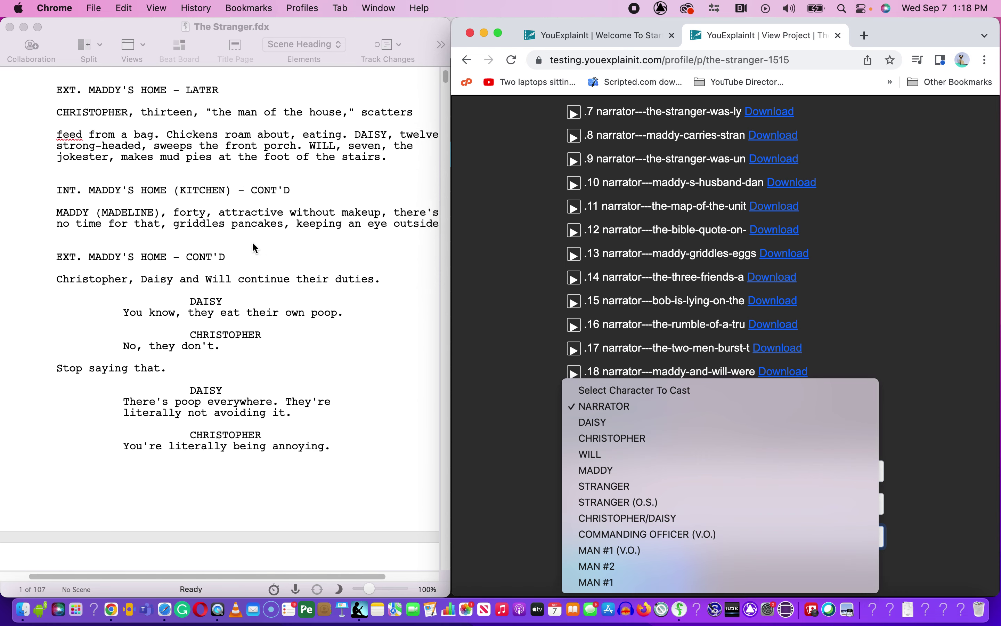
pyautogui.scroll(2, 253, 245)
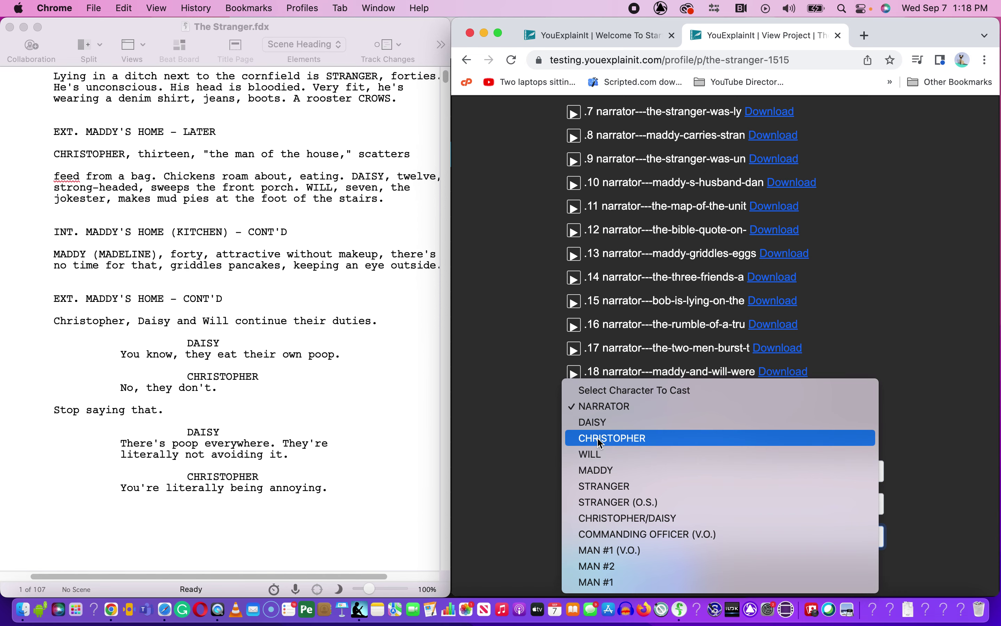
pyautogui.click(622, 422)
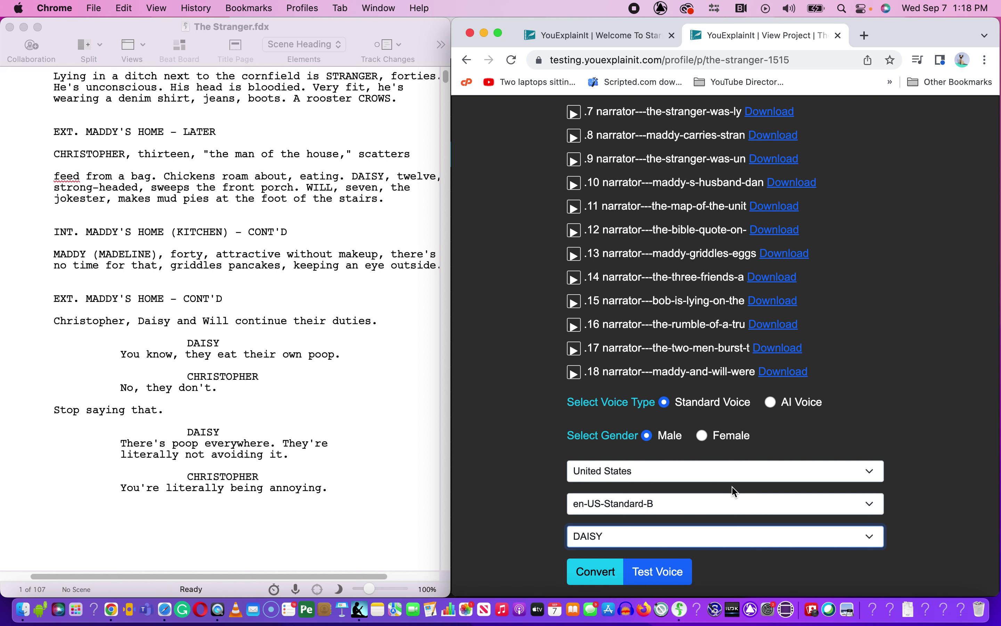
# Set DAISY's voice to the female United States standard voice en-US-Standard-E and test how it sounds.
pyautogui.scroll(3, 735, 492)
pyautogui.click(708, 486)
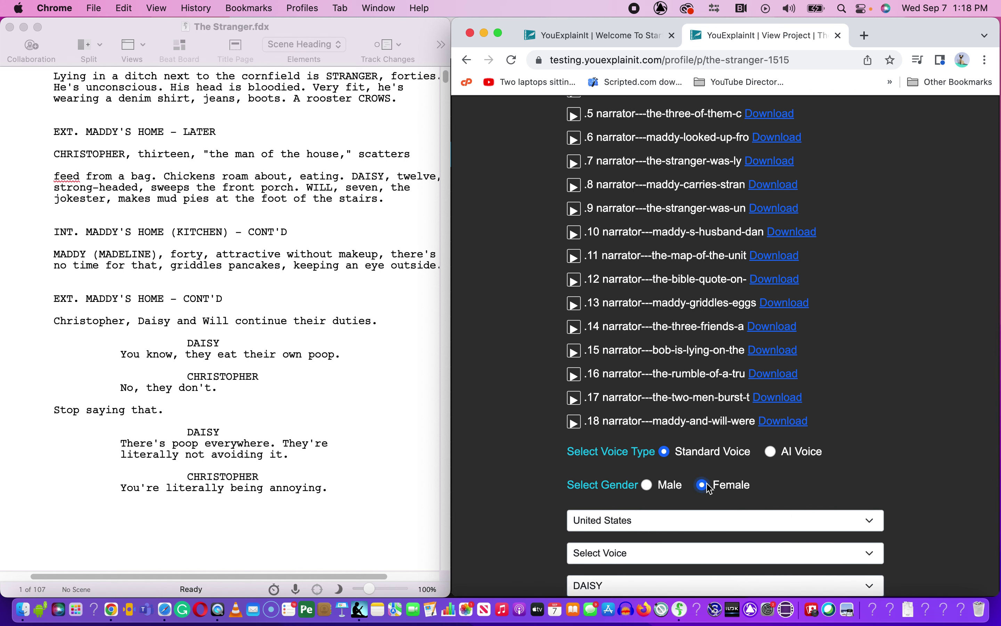
pyautogui.scroll(-3, 709, 490)
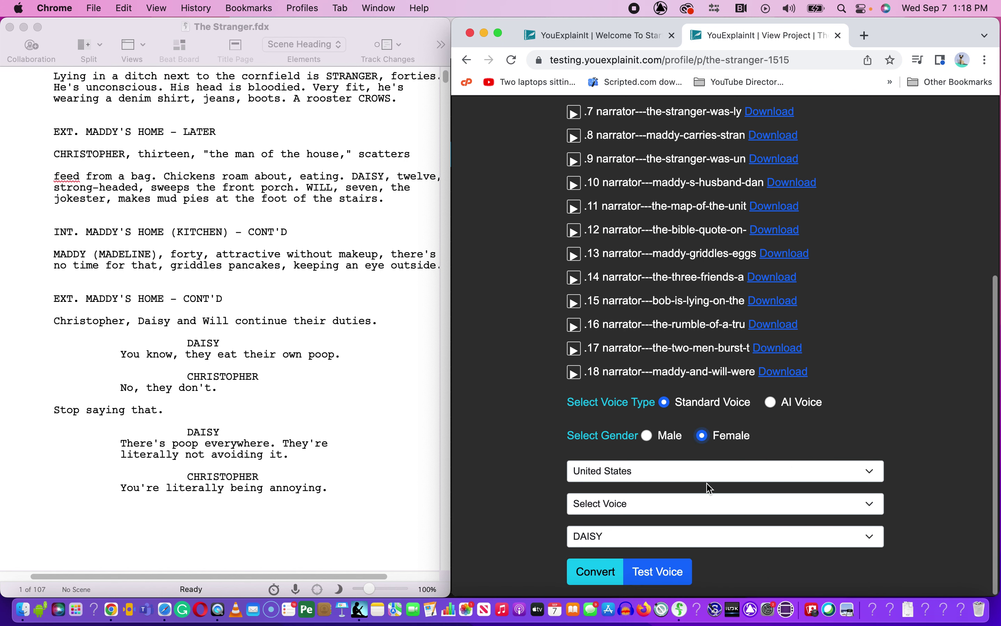
pyautogui.click(873, 504)
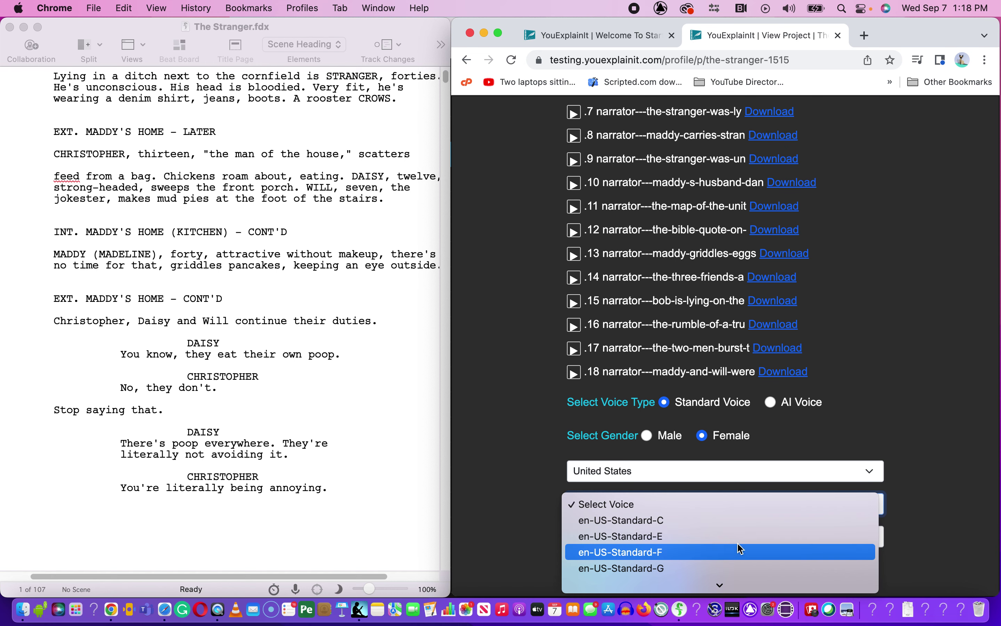
pyautogui.click(735, 537)
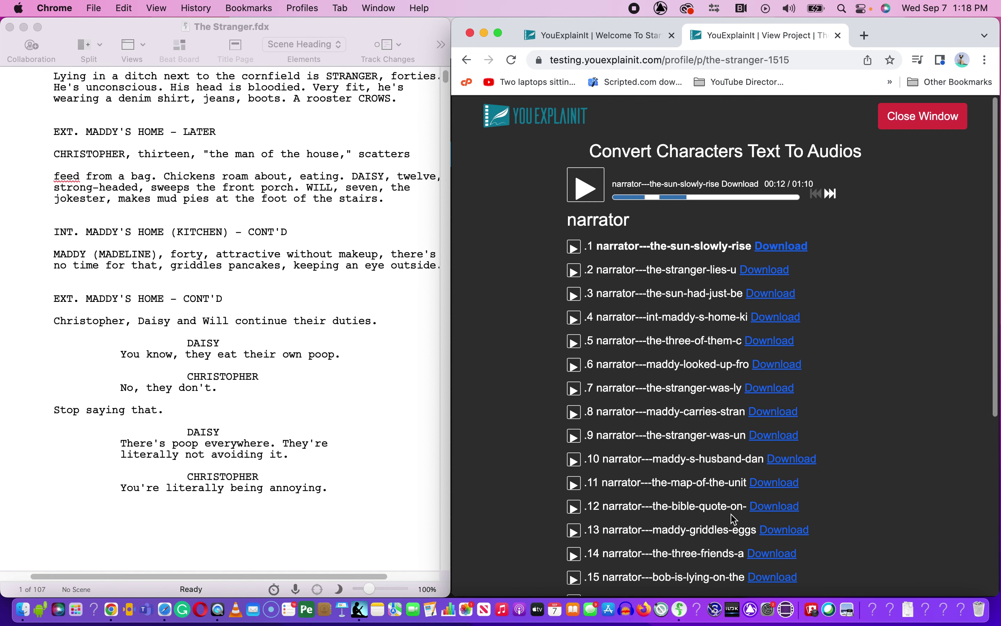
pyautogui.scroll(-10, 652, 248)
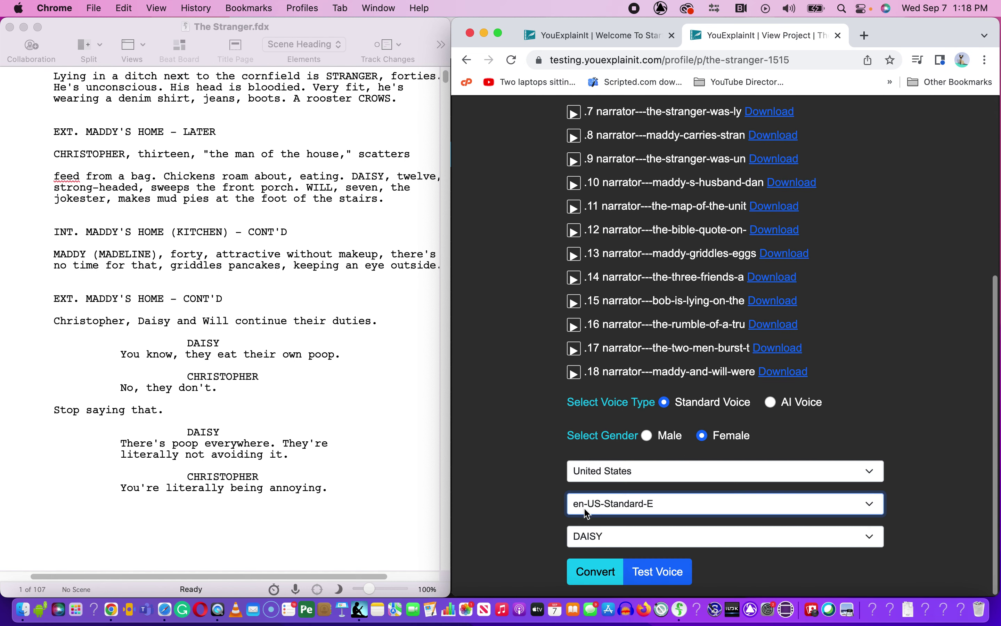
pyautogui.click(652, 573)
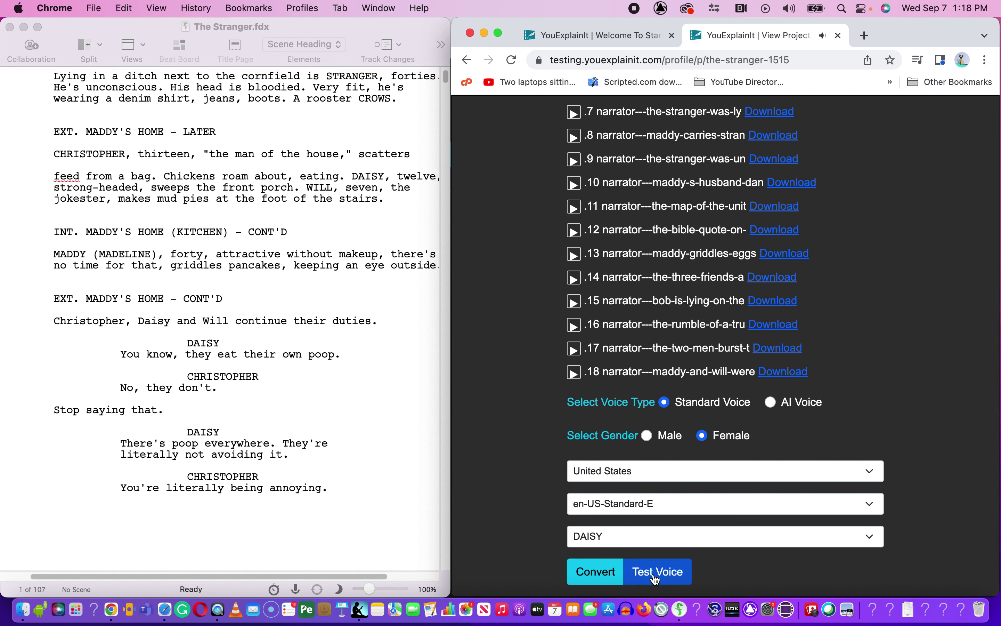
# Test DAISY's en-US-Standard-E voice again and convert her lines to audio with it.
pyautogui.click(656, 576)
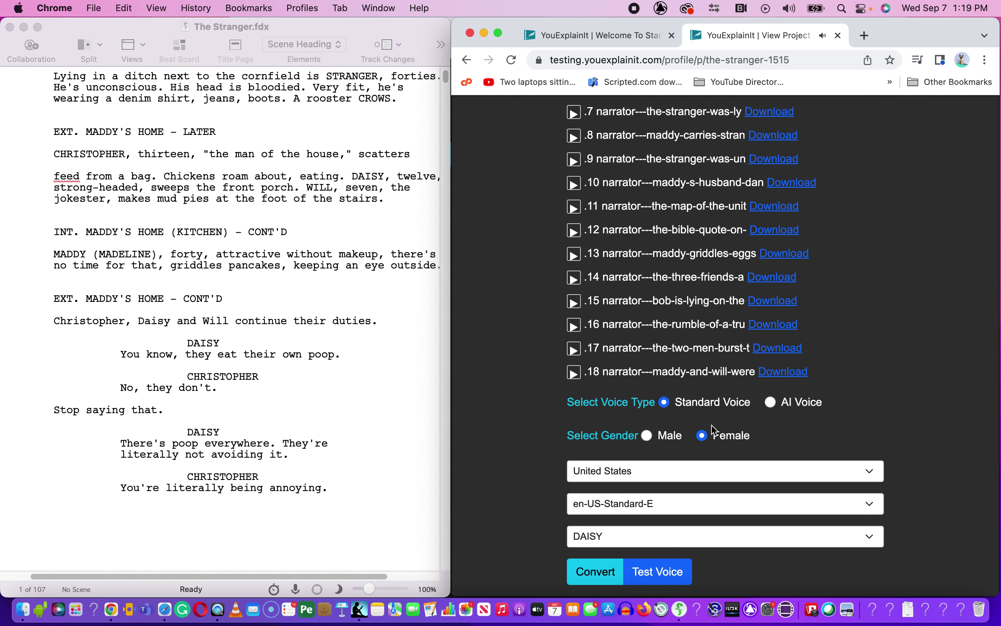
pyautogui.scroll(7, 760, 468)
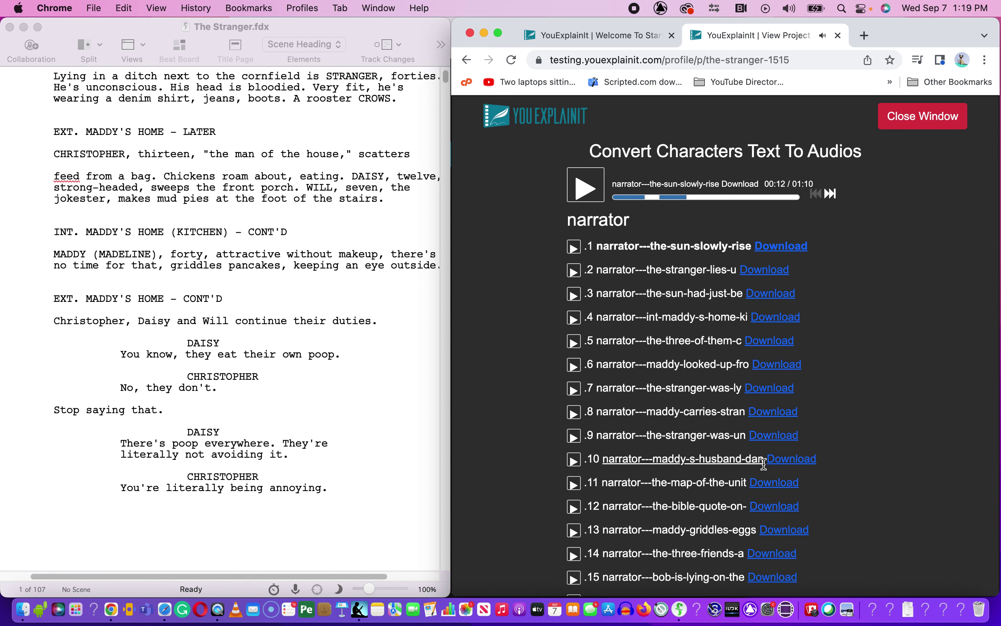
pyautogui.scroll(-7, 851, 395)
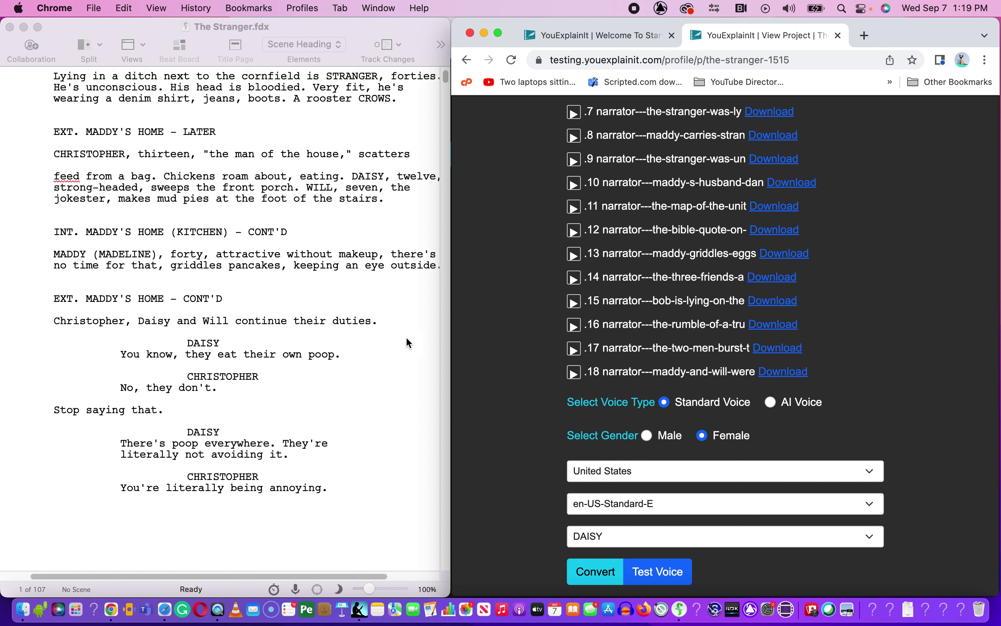
pyautogui.scroll(5, 405, 336)
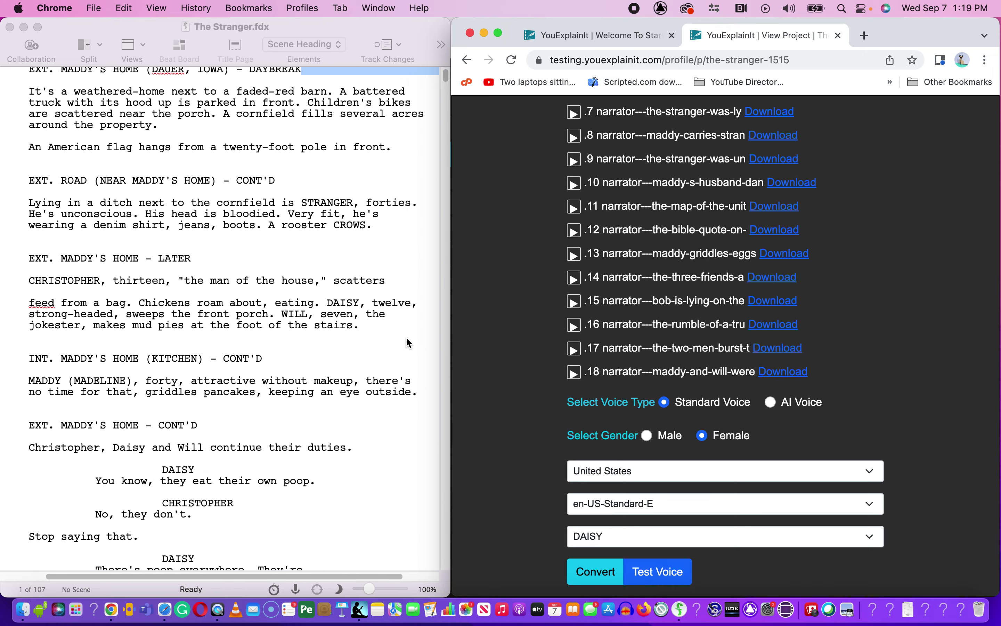
pyautogui.click(600, 578)
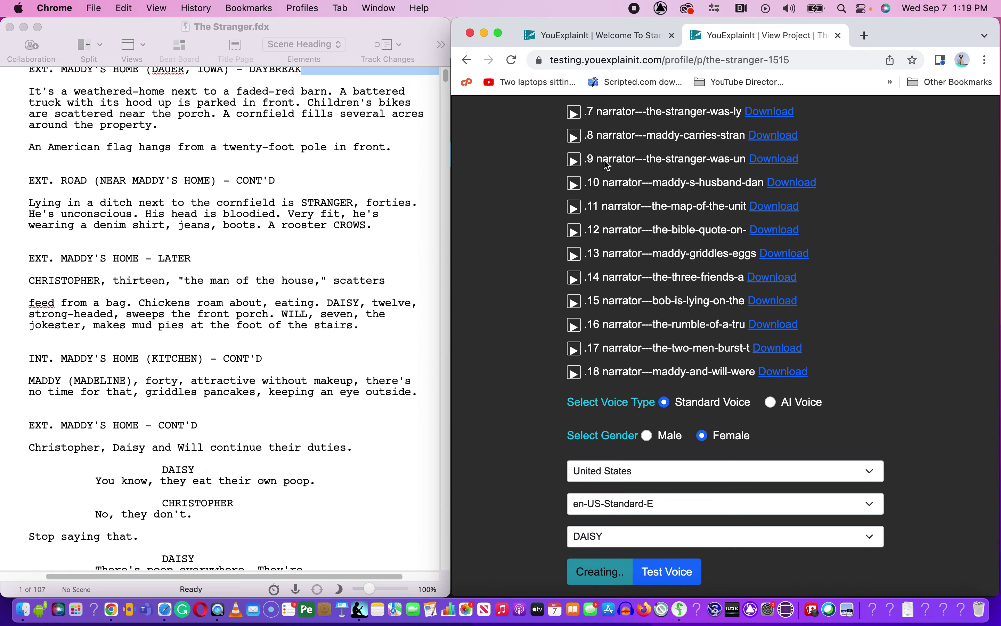
# Look through DAISY's generated audio clips with the browser in full screen and close the character audio conversion window.
pyautogui.click(498, 33)
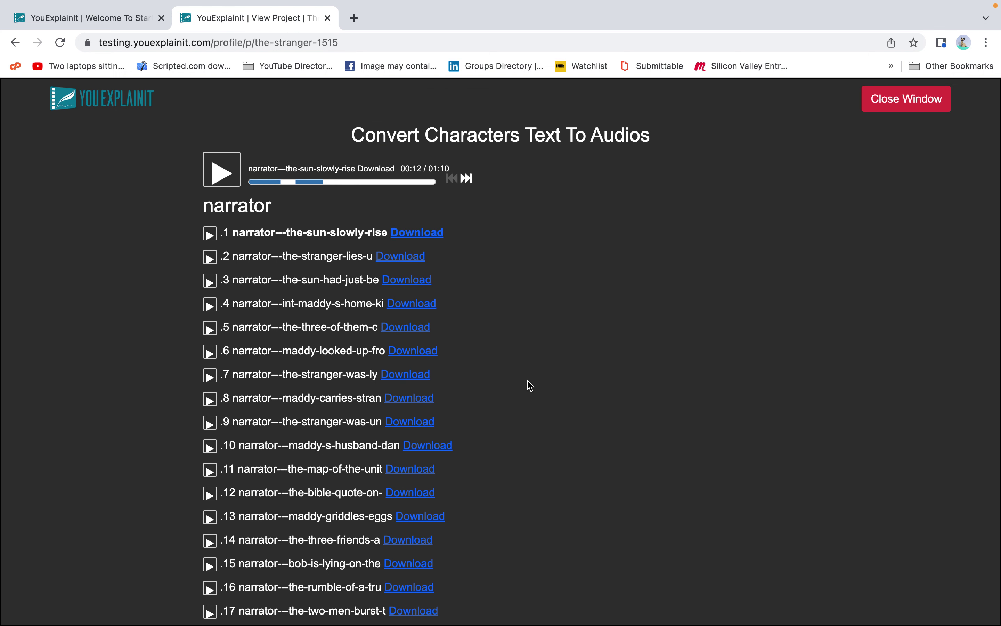
pyautogui.scroll(-10, 530, 385)
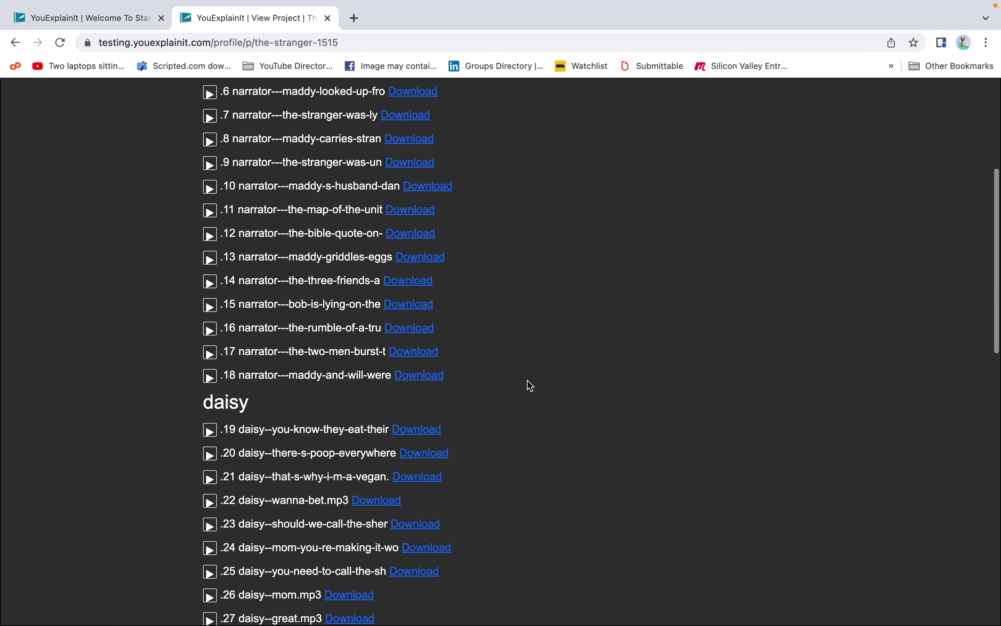
pyautogui.scroll(-5, 530, 385)
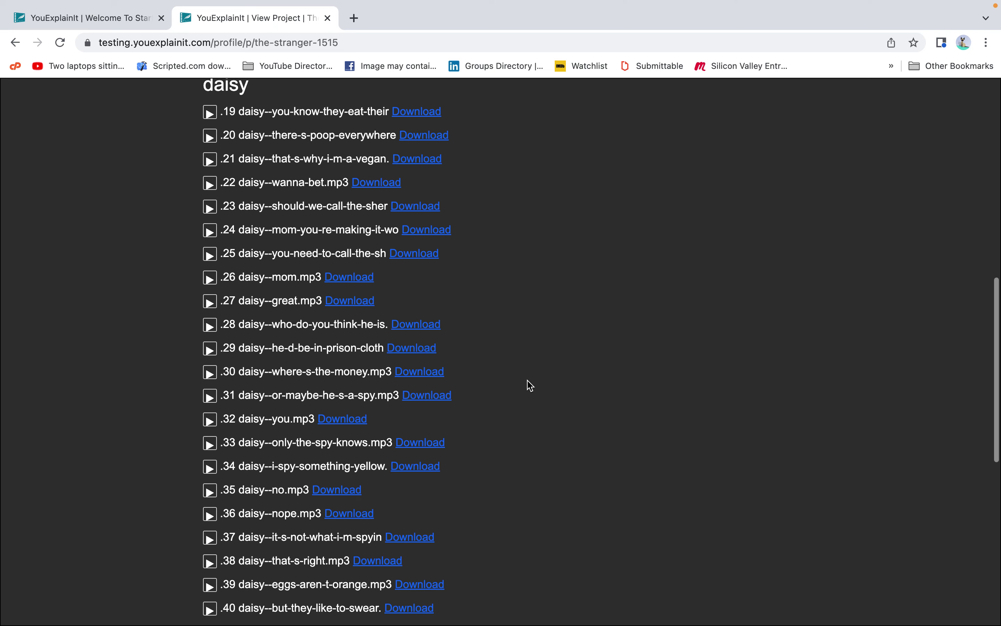
pyautogui.scroll(-3, 530, 385)
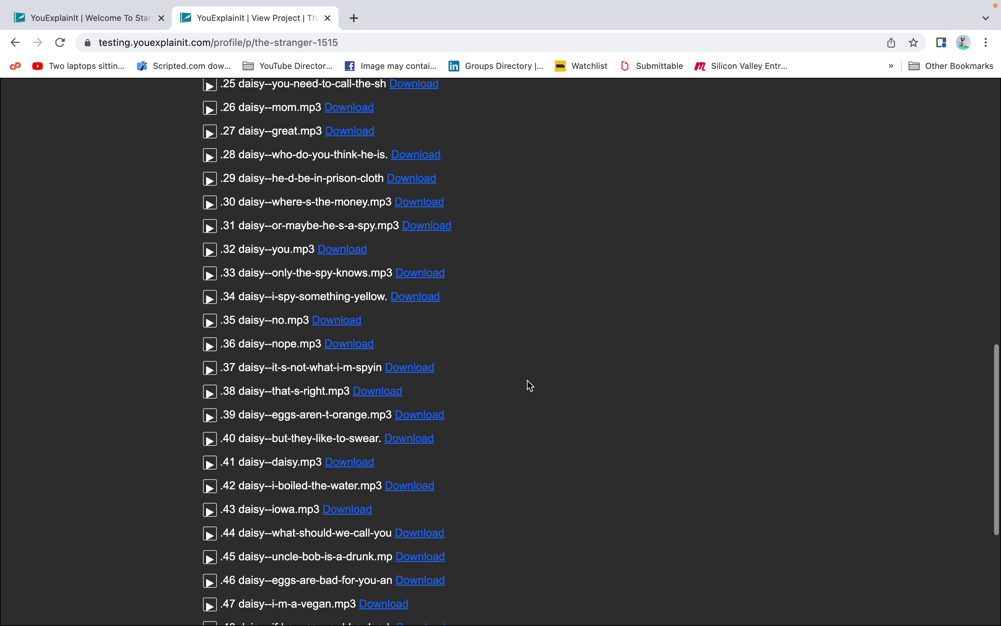
pyautogui.scroll(15, 530, 385)
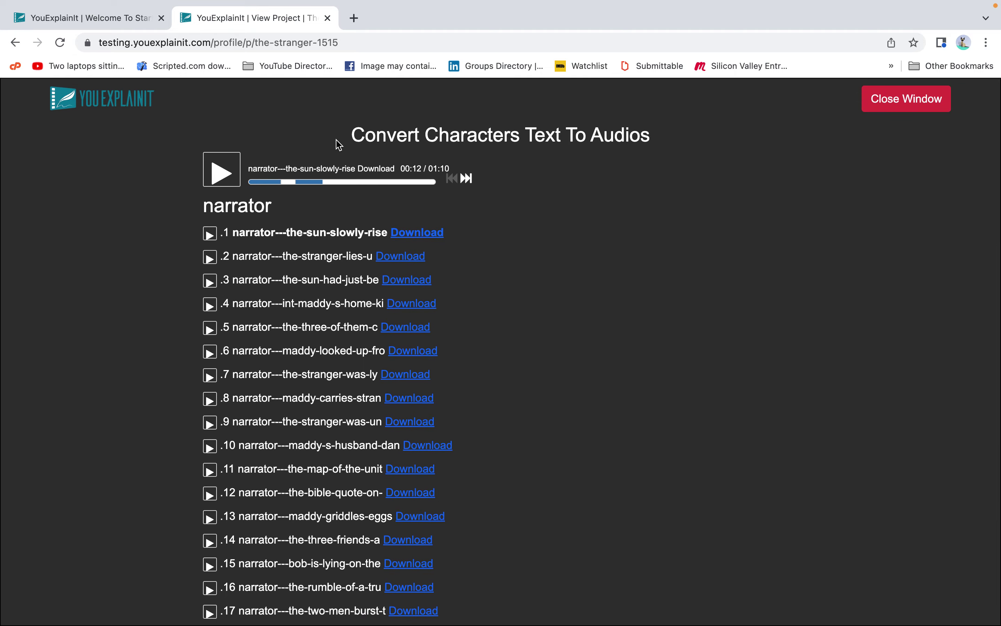
pyautogui.click(899, 115)
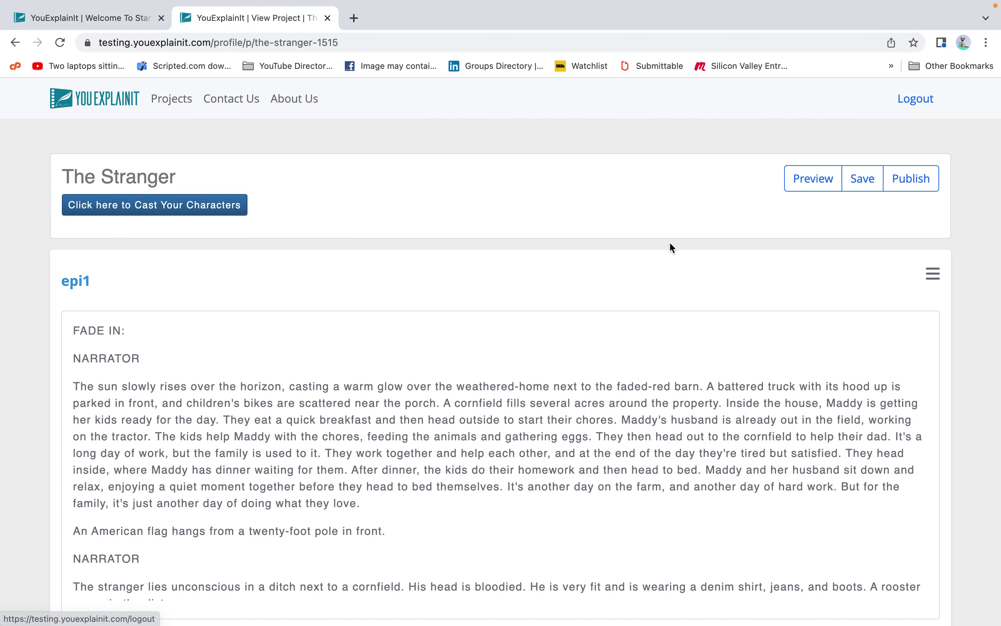